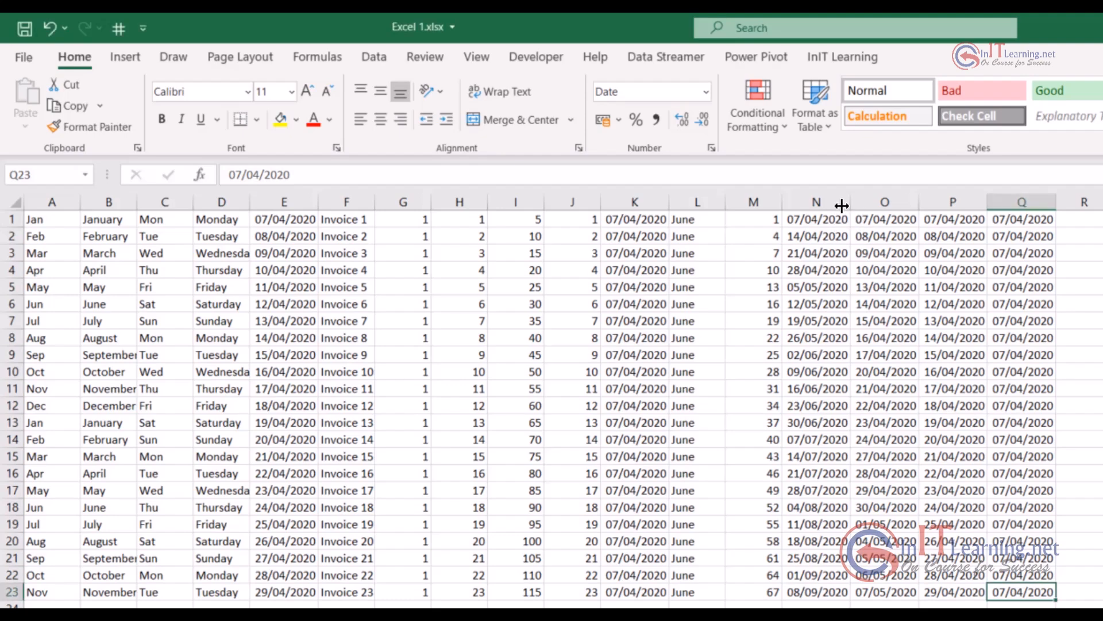
# - Narrow column N to a width of about 7.78, widen it well beyond its dates, and shrink it back to fit them
pyautogui.moveTo(849, 204); pyautogui.dragTo(831, 205)
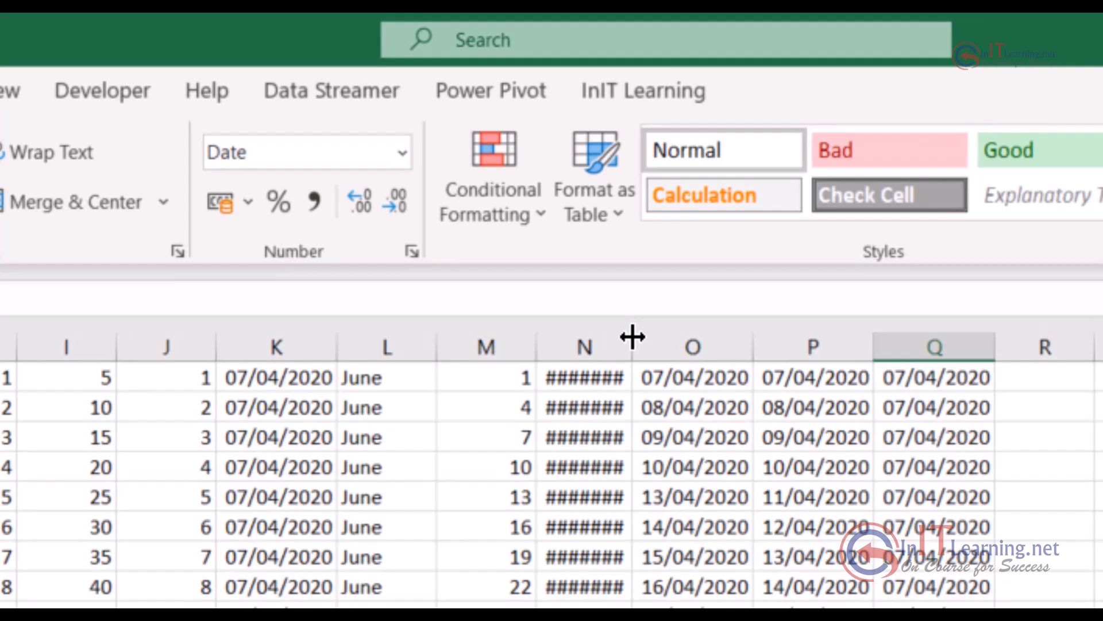
pyautogui.moveTo(632, 337); pyautogui.dragTo(632, 337)
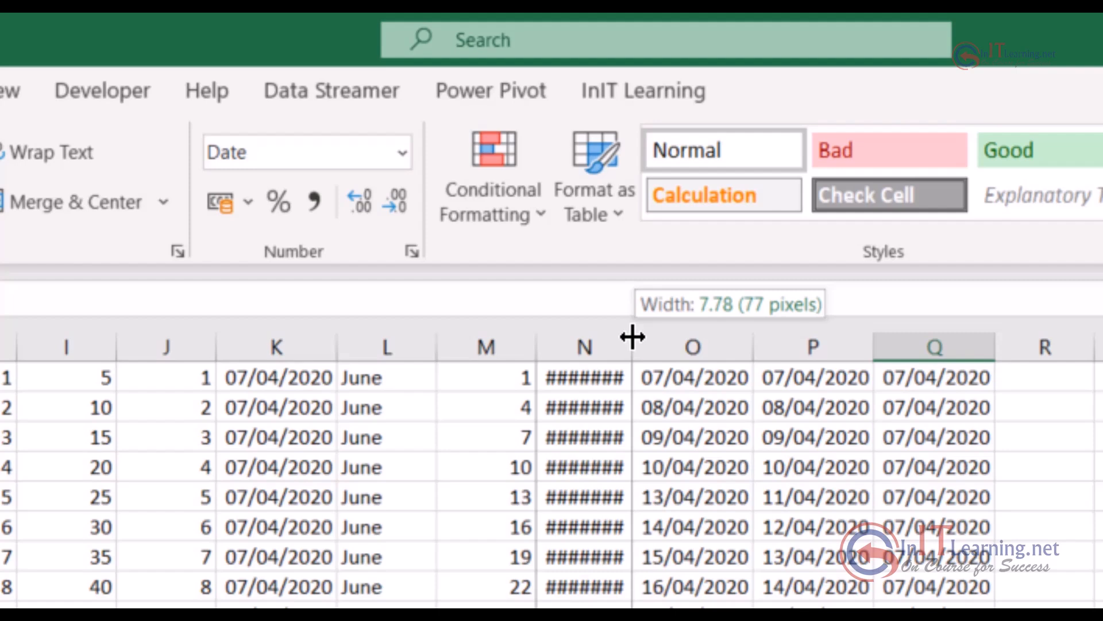
pyautogui.moveTo(632, 337); pyautogui.dragTo(799, 337)
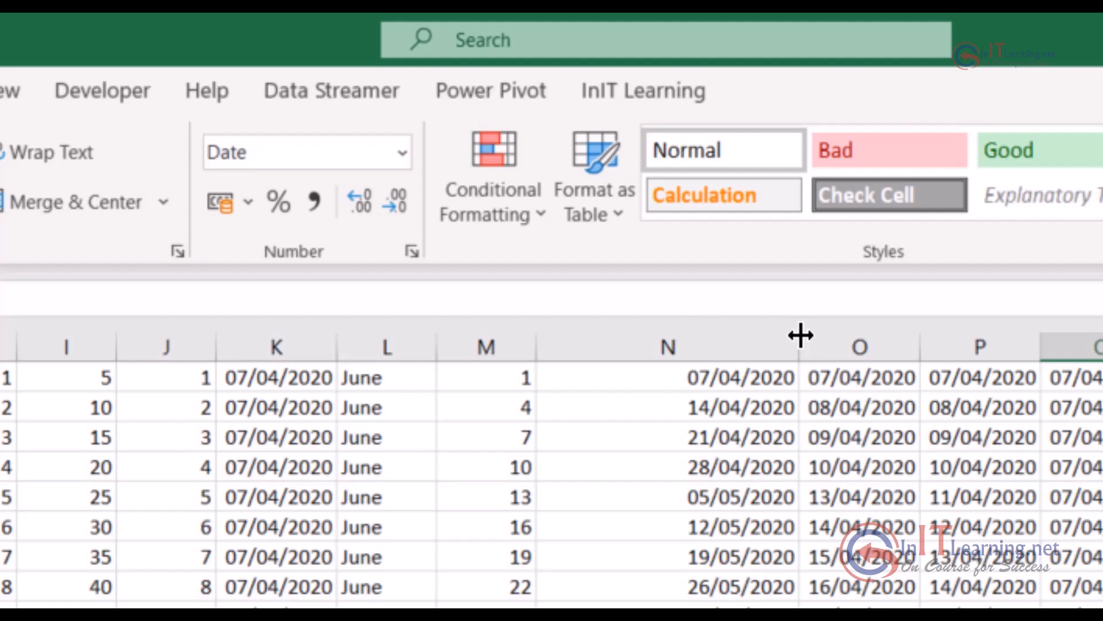
pyautogui.moveTo(801, 335); pyautogui.dragTo(656, 347)
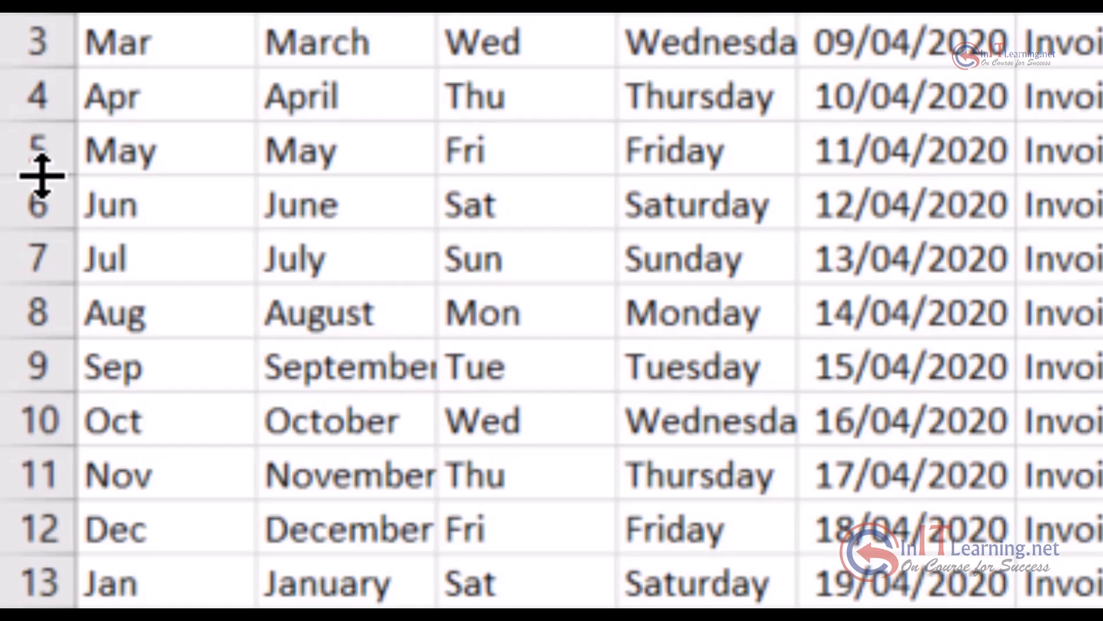
# - Make row 5 slightly taller, and narrow column B before widening it enough to fit the full month names
pyautogui.moveTo(42, 176)
pyautogui.mouseDown()
pyautogui.moveTo(25, 254)
pyautogui.moveTo(44, 356)
pyautogui.moveTo(35, 420)
pyautogui.moveTo(50, 414)
pyautogui.moveTo(28, 297)
pyautogui.moveTo(26, 178)
pyautogui.mouseUp()
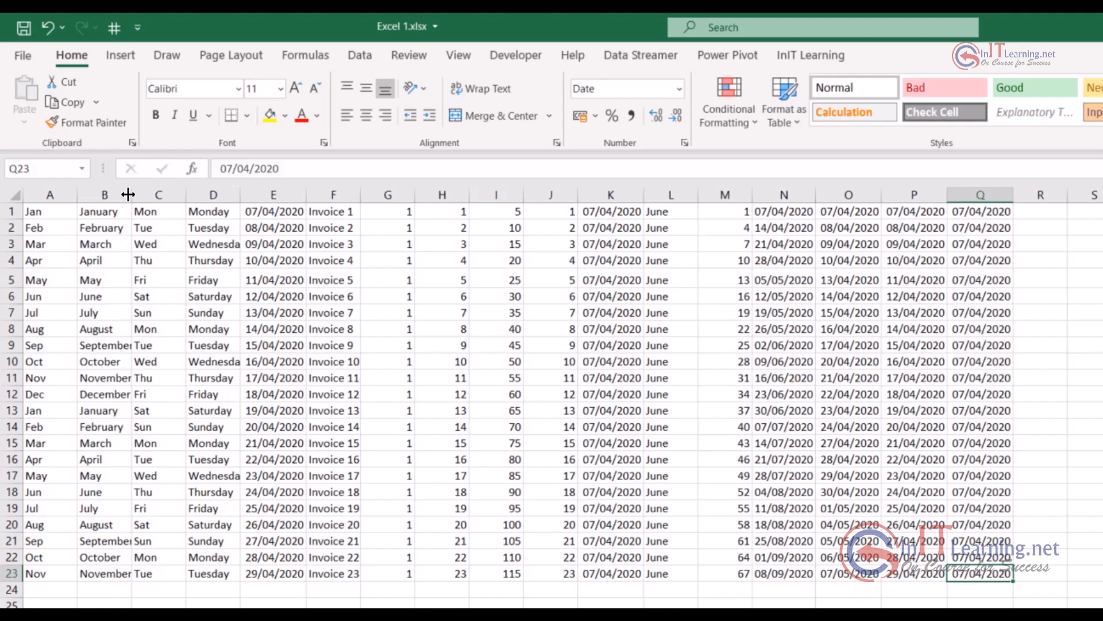
pyautogui.moveTo(128, 195); pyautogui.dragTo(118, 194)
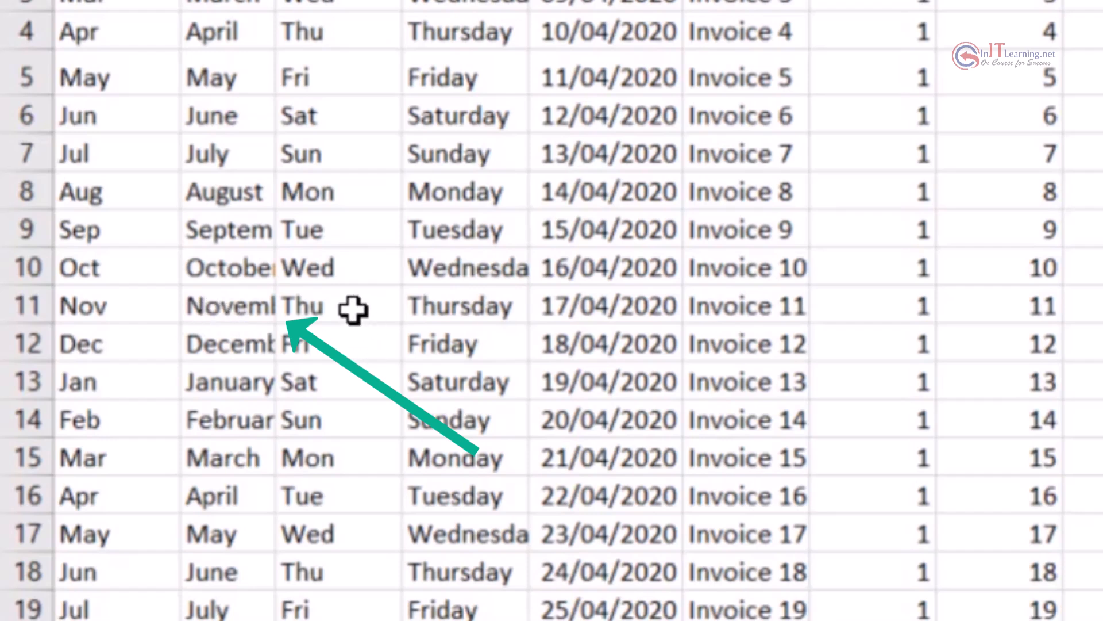
pyautogui.moveTo(274, 1); pyautogui.dragTo(338, 2)
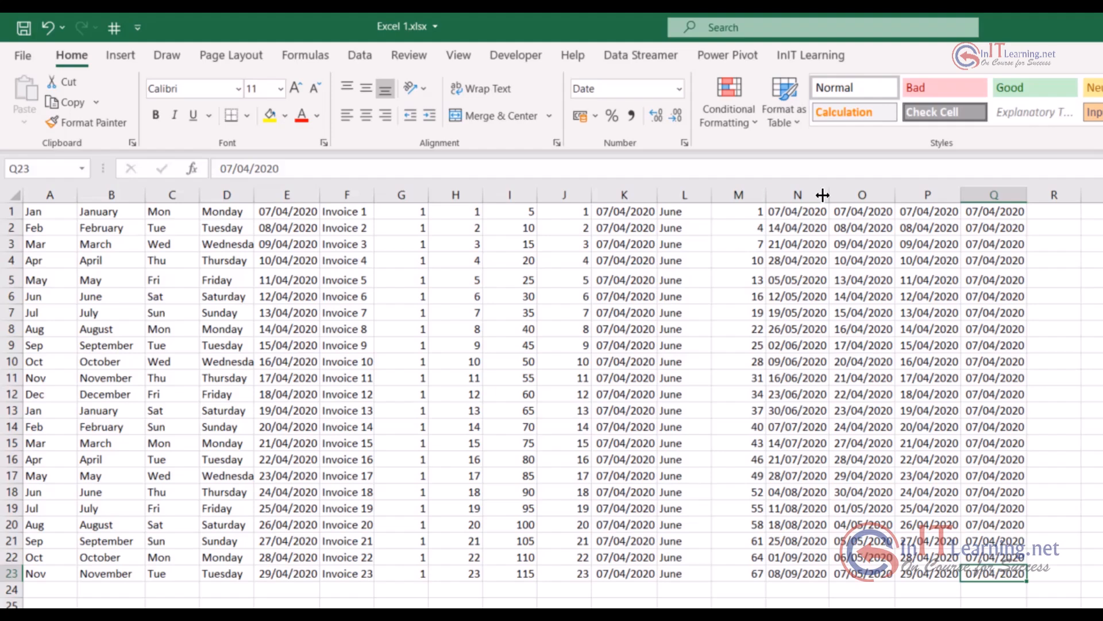
# - Widen columns N and M well beyond their contents and narrow column O until its dates no longer fit
pyautogui.moveTo(822, 195); pyautogui.dragTo(938, 198)
pyautogui.moveTo(1005, 194); pyautogui.dragTo(961, 198)
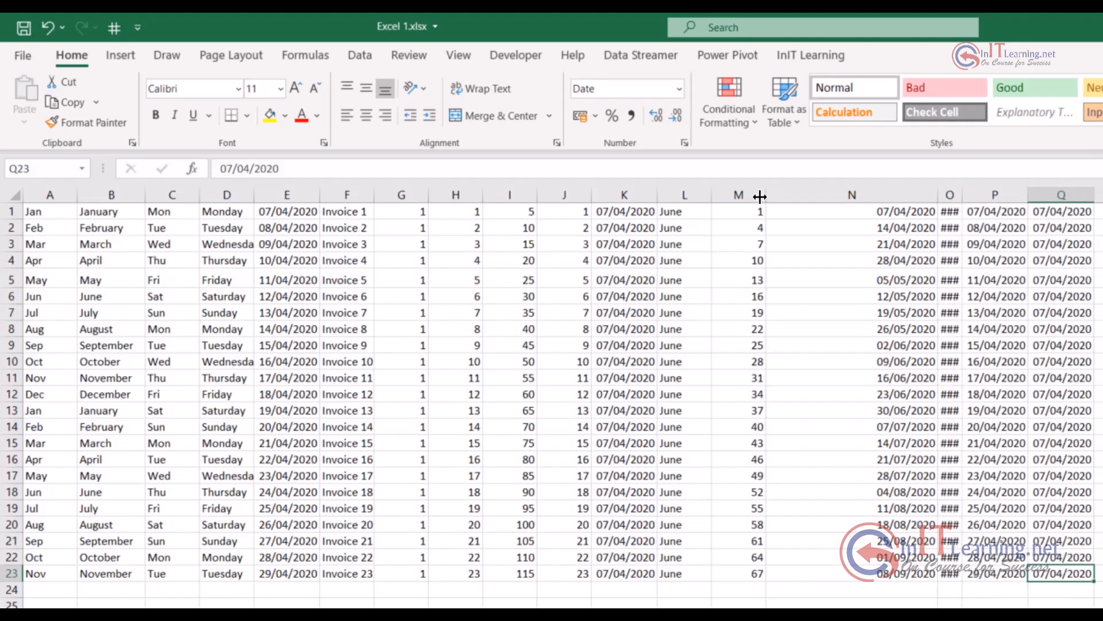
pyautogui.moveTo(766, 194); pyautogui.dragTo(868, 197)
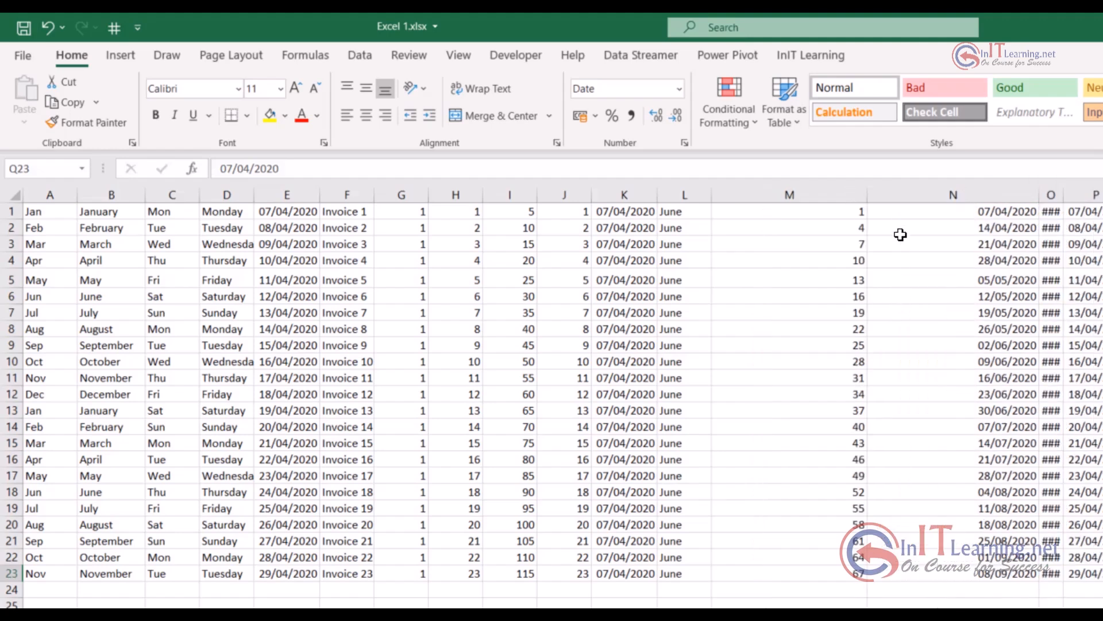
# - AutoFit columns M and O to the width of their contents
pyautogui.doubleClick(867, 191)
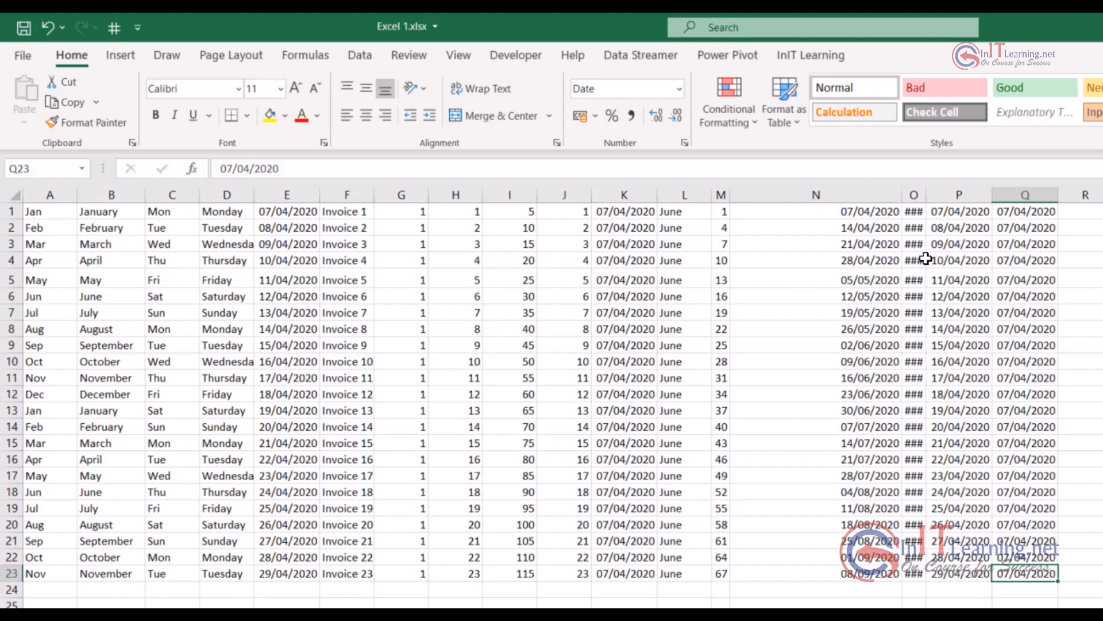
pyautogui.doubleClick(927, 196)
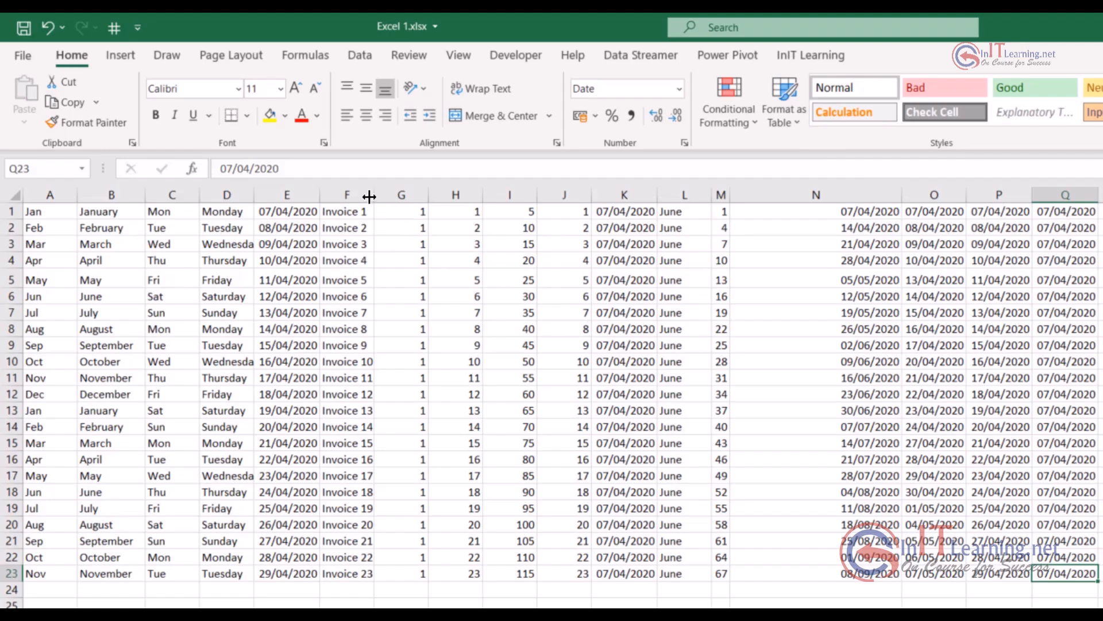
# - Make the column widths uneven by widening columns E, P and Q and narrowing columns F, K and O
pyautogui.moveTo(373, 197); pyautogui.dragTo(518, 193)
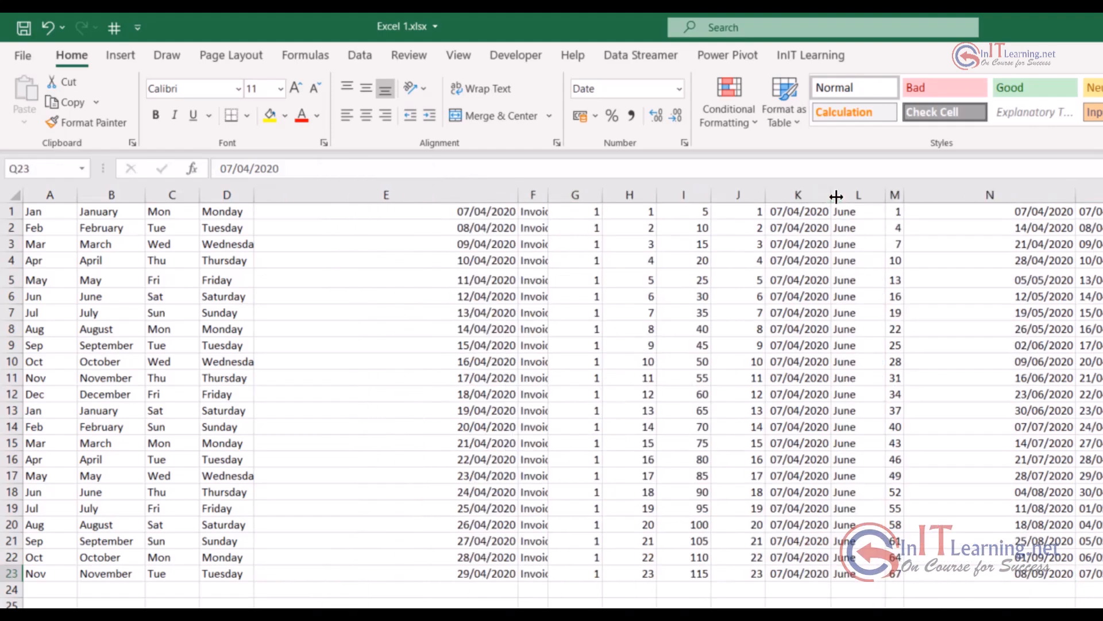
pyautogui.moveTo(831, 197); pyautogui.dragTo(801, 198)
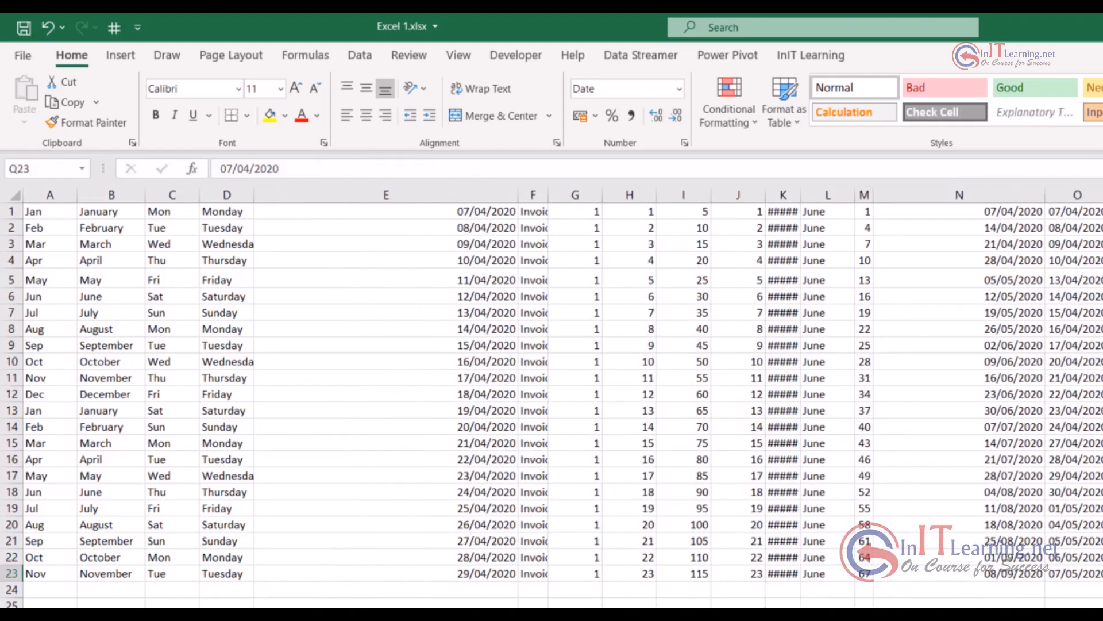
pyautogui.moveTo(1100, 197)
pyautogui.mouseDown()
pyautogui.moveTo(1078, 197)
pyautogui.moveTo(1102, 196)
pyautogui.mouseUp()
pyautogui.moveTo(1006, 166); pyautogui.dragTo(1102, 155)
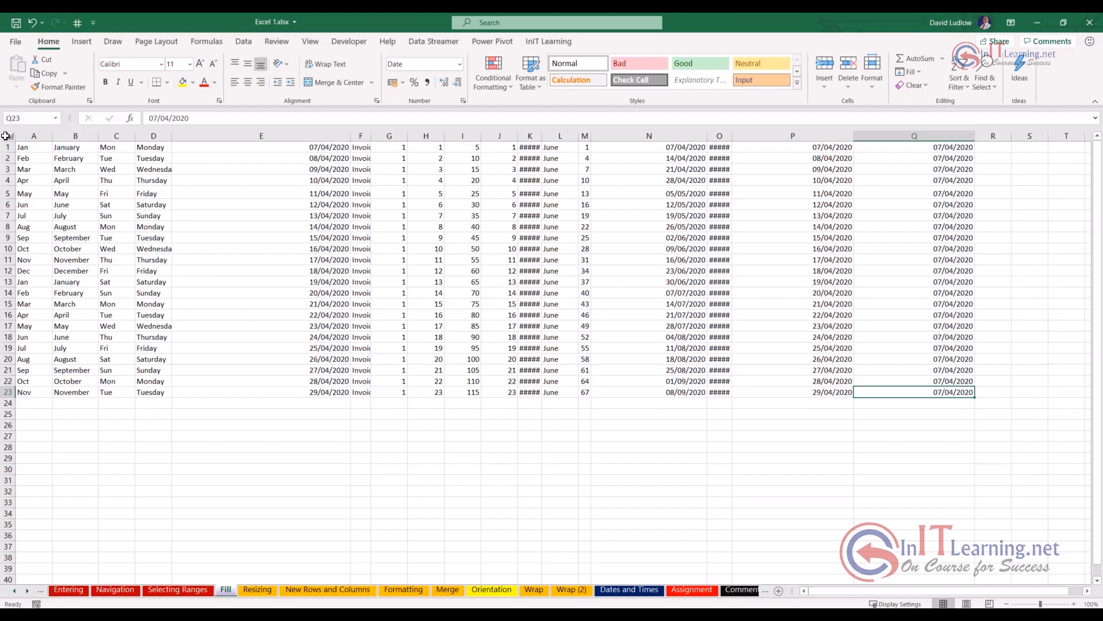
# - Select the entire worksheet, AutoFit all column widths to their contents, and clear the selection
pyautogui.click(8, 135)
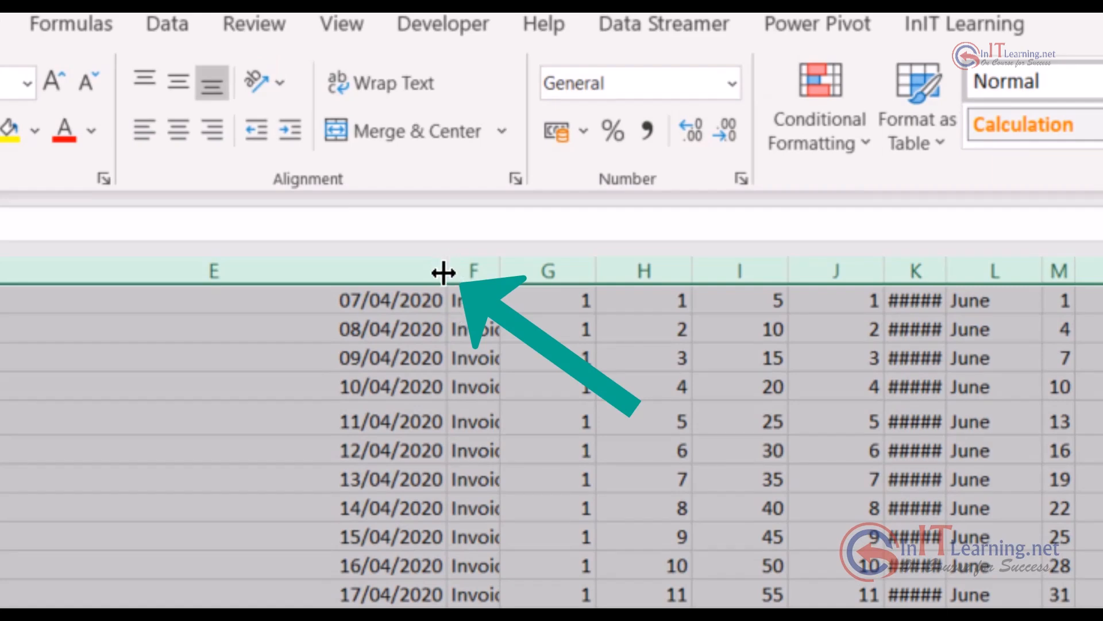
pyautogui.doubleClick(446, 271)
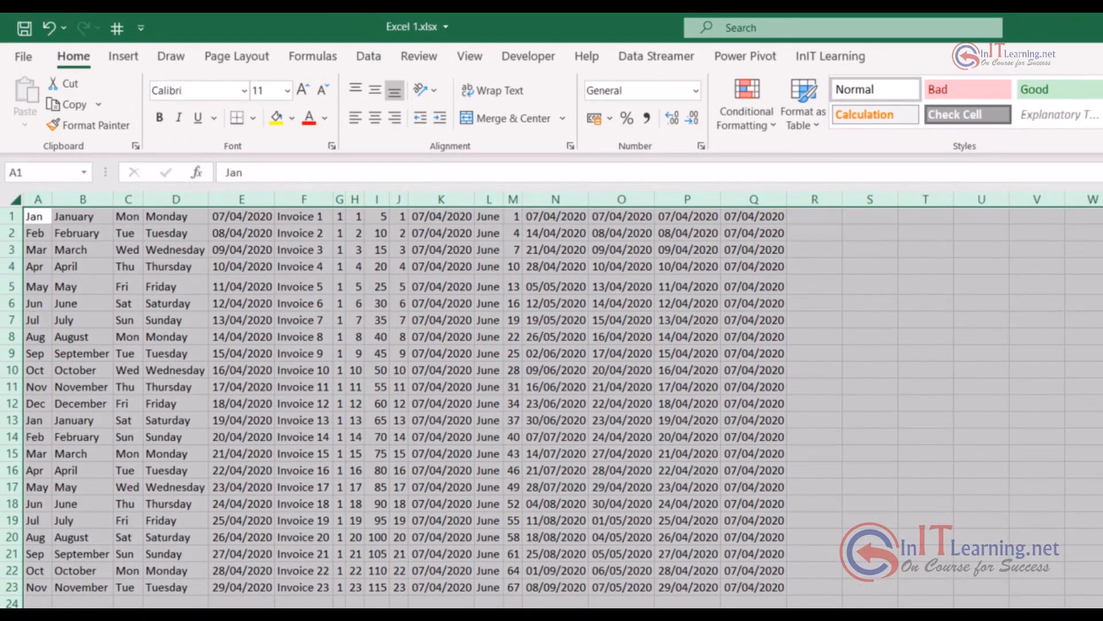
pyautogui.click(513, 615)
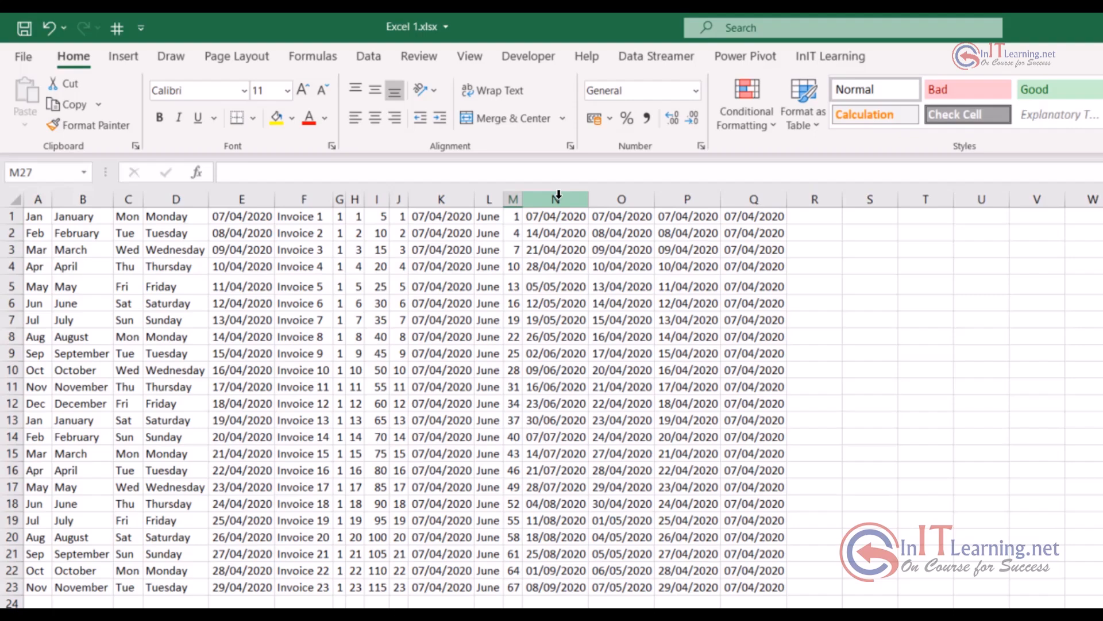
# - Select columns N to Q and widen them together to the same width of about 11.89
pyautogui.moveTo(556, 195); pyautogui.dragTo(746, 197)
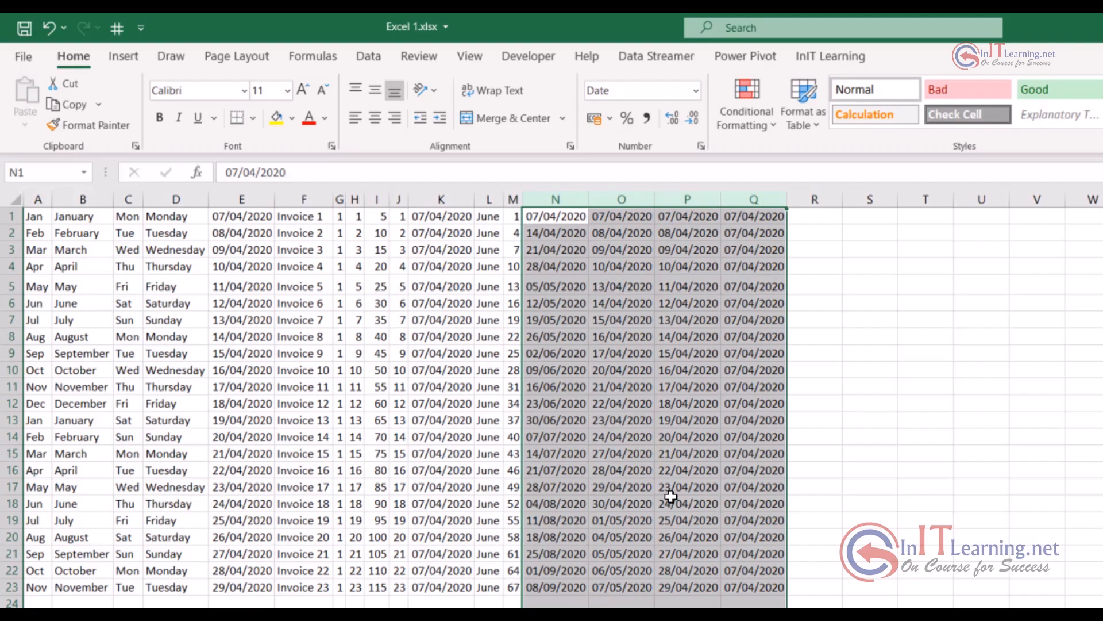
pyautogui.moveTo(655, 194); pyautogui.dragTo(667, 193)
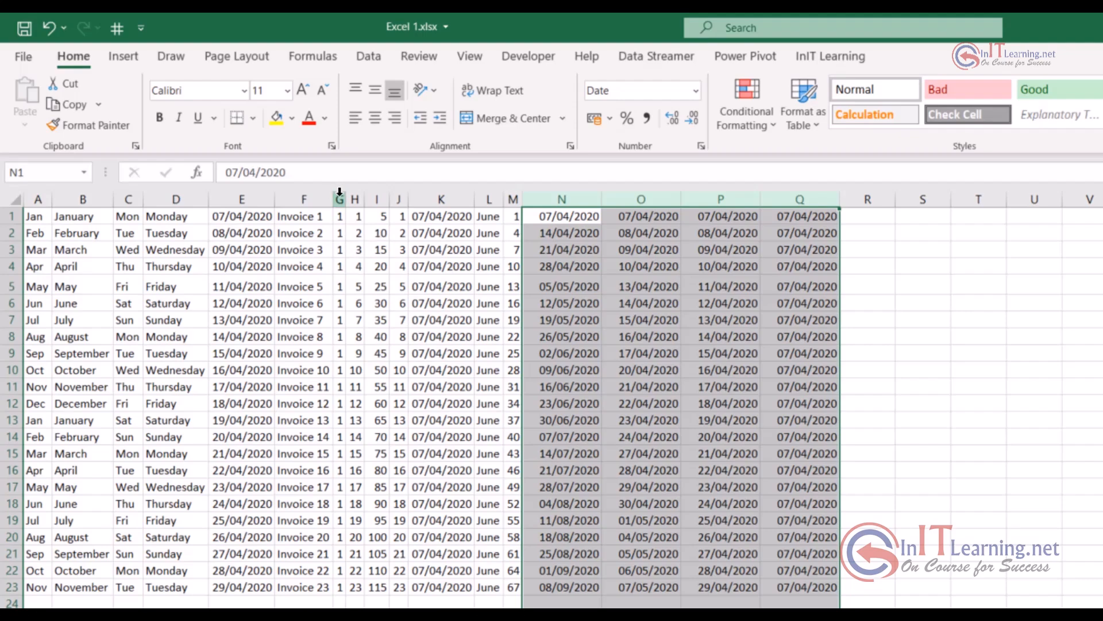
# - Select columns G to J, widen them together to one equal width, and clear the selection
pyautogui.moveTo(339, 192); pyautogui.dragTo(398, 192)
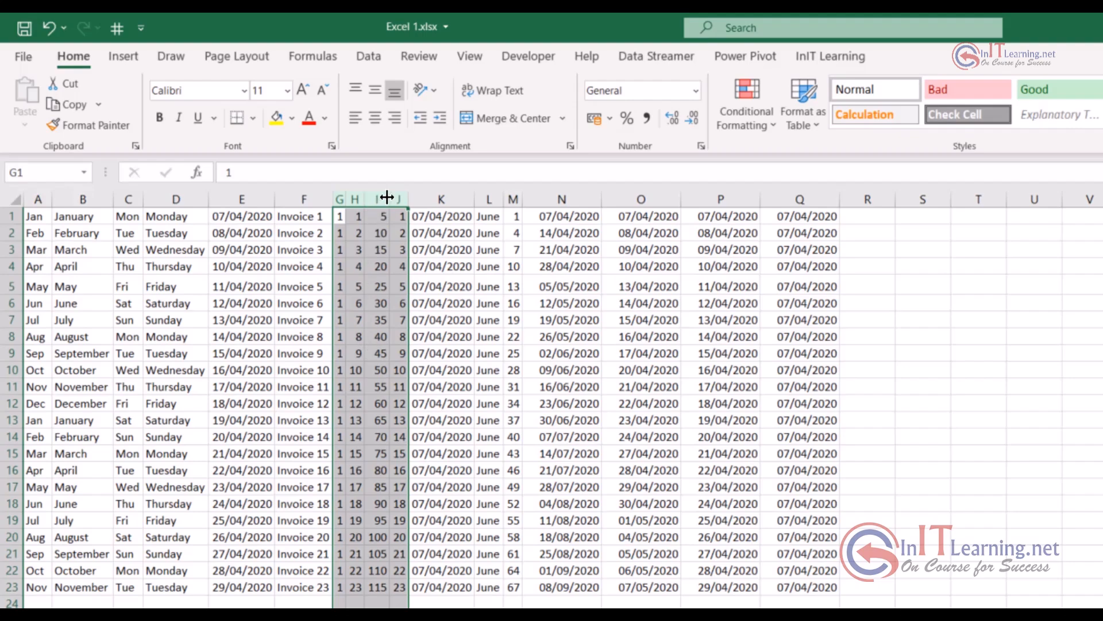
pyautogui.moveTo(388, 197); pyautogui.dragTo(392, 197)
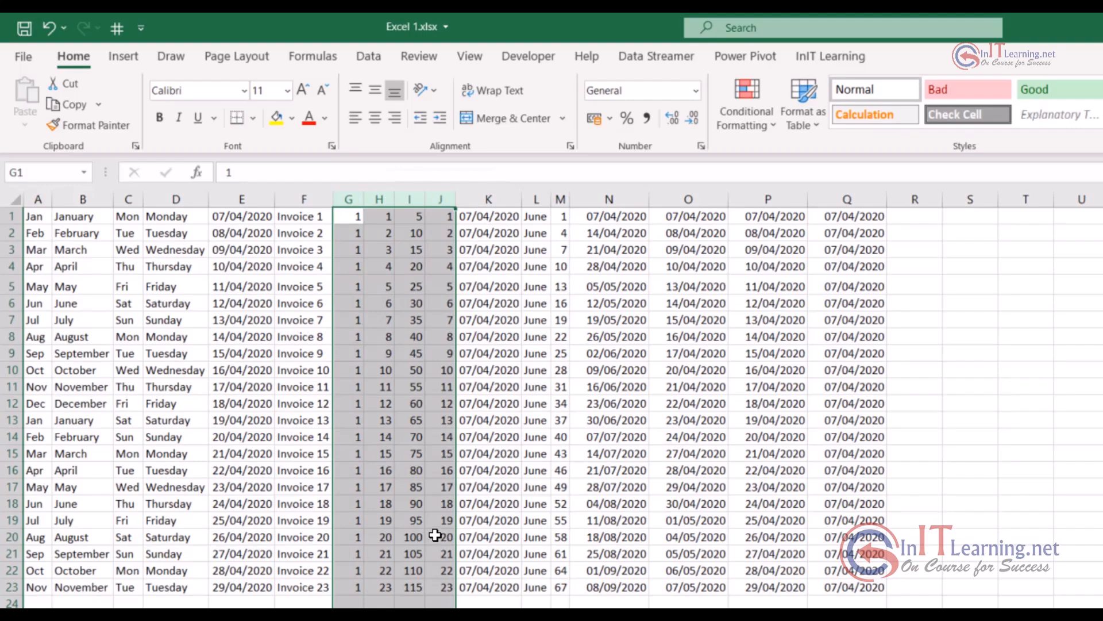
pyautogui.click(609, 615)
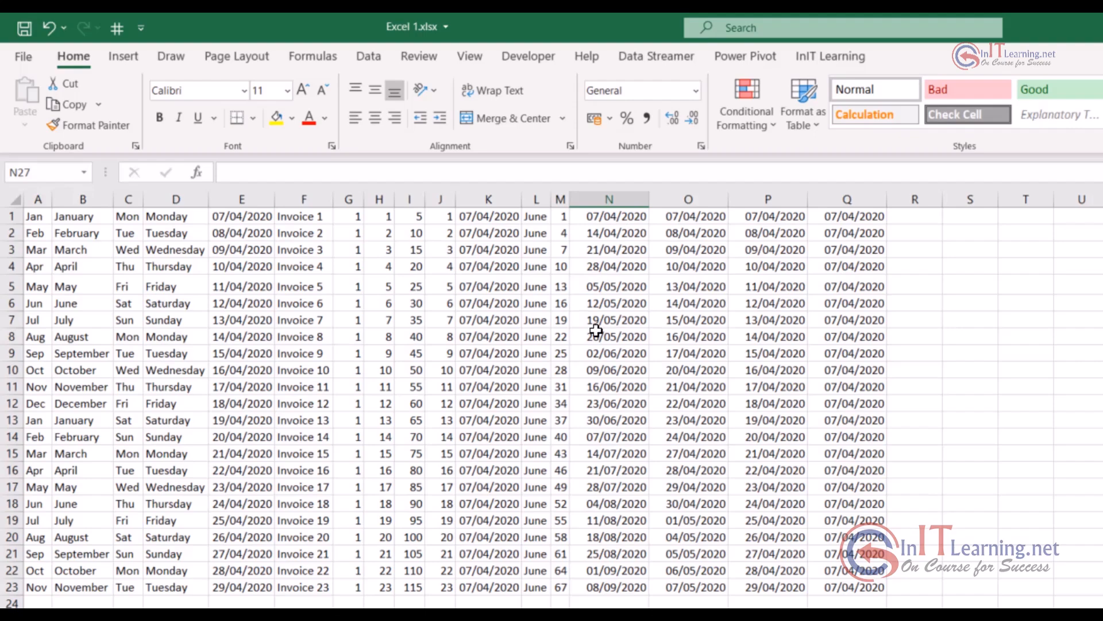
# - Set the width of column N to exactly 20
pyautogui.click(621, 199)
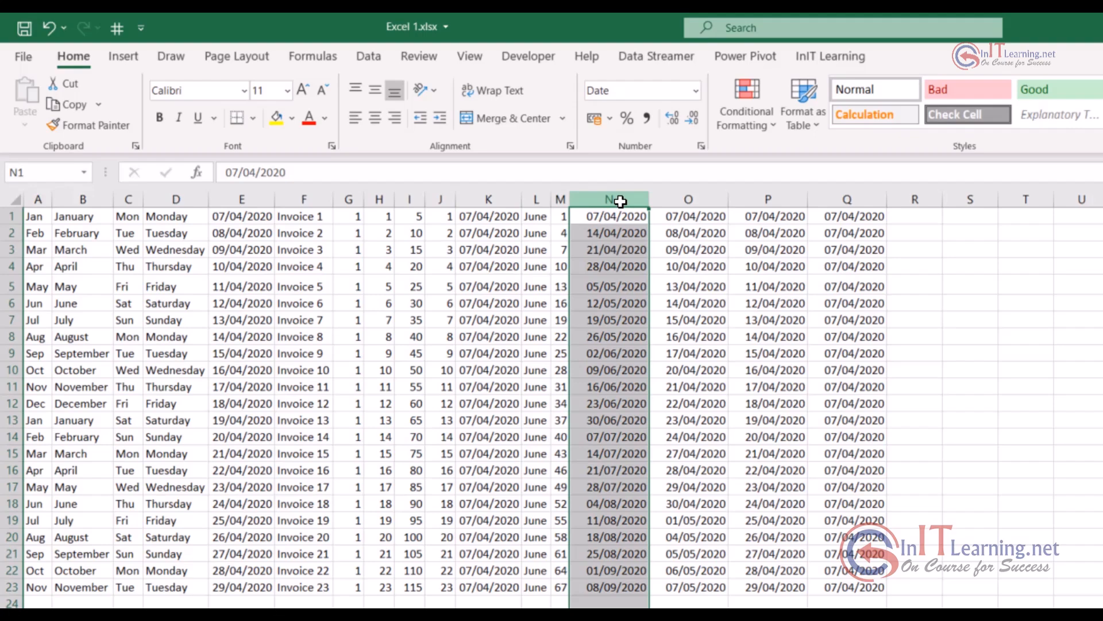
pyautogui.rightClick(620, 201)
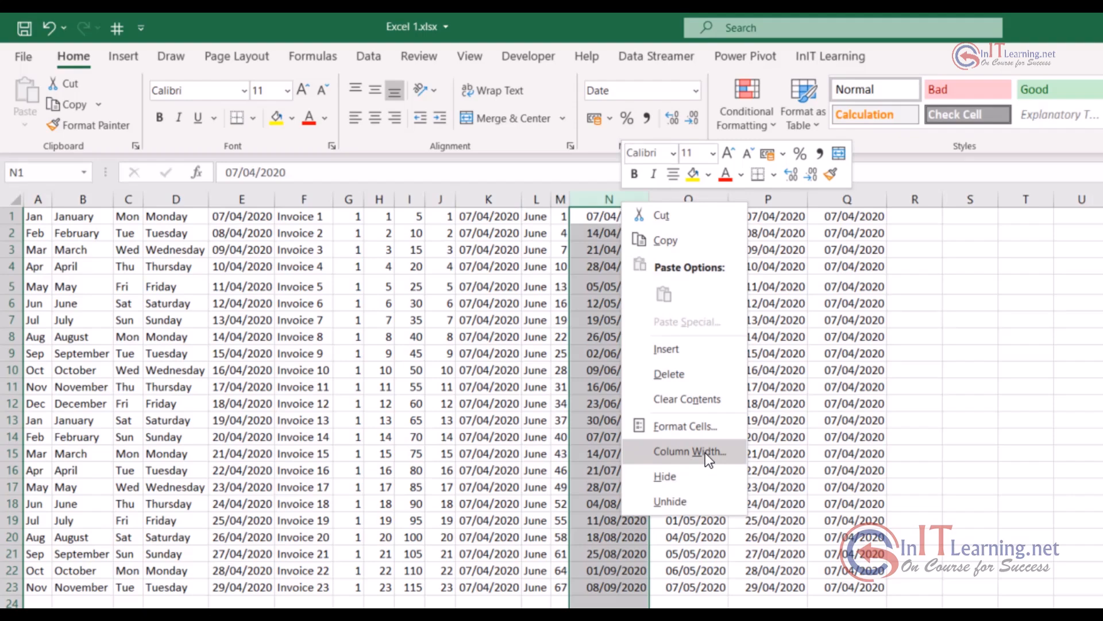
pyautogui.click(705, 453)
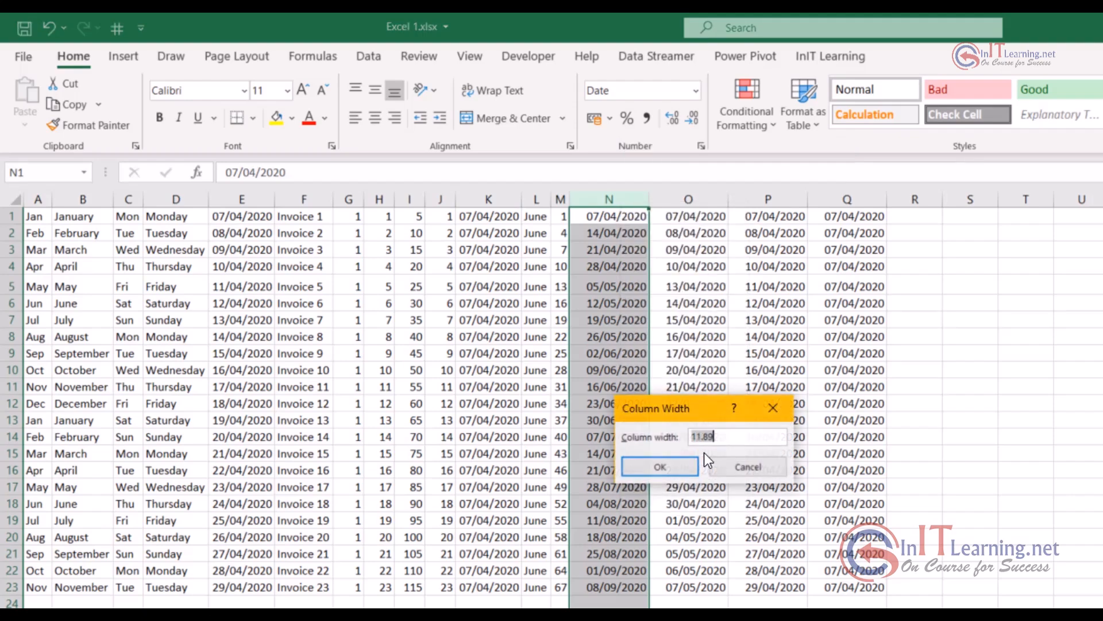
pyautogui.moveTo(704, 411); pyautogui.dragTo(744, 243)
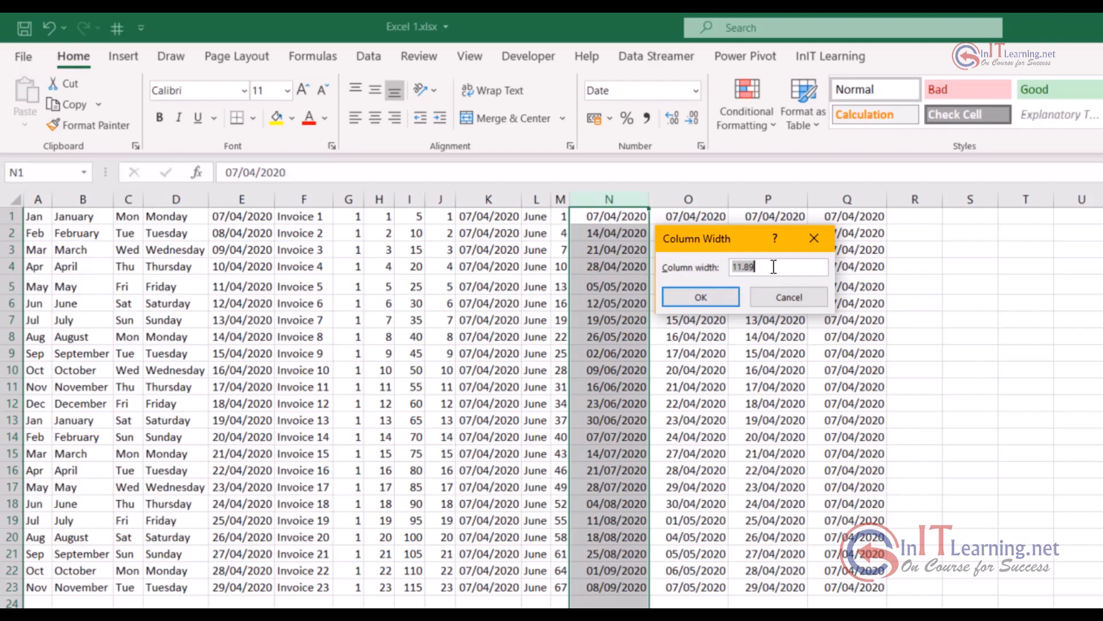
pyautogui.moveTo(770, 267); pyautogui.dragTo(726, 294)
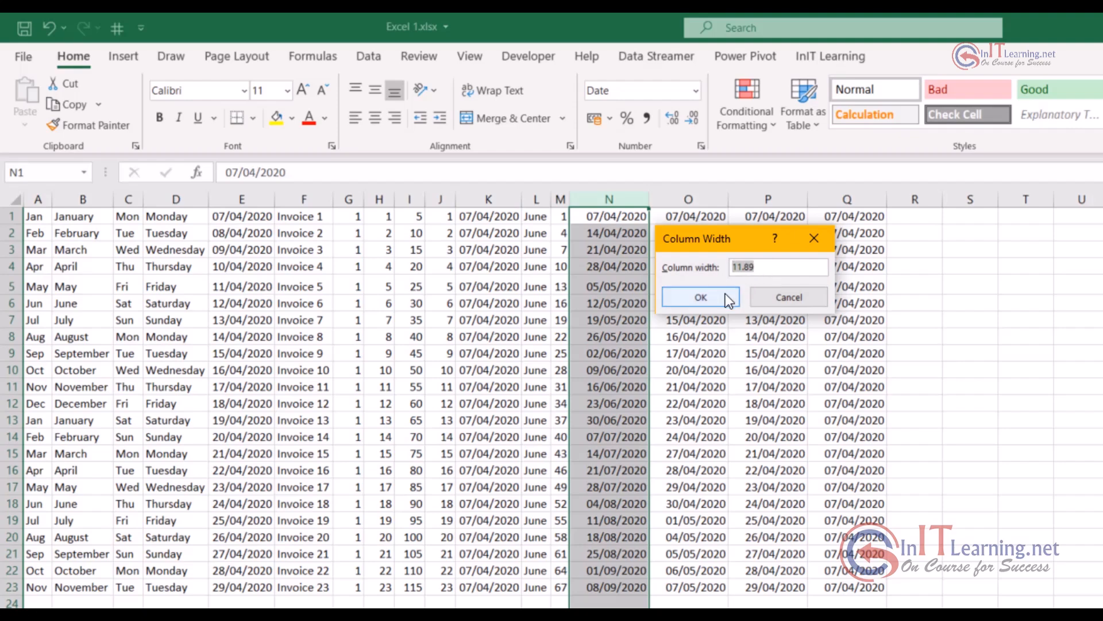
pyautogui.write('20')
pyautogui.click(726, 294)
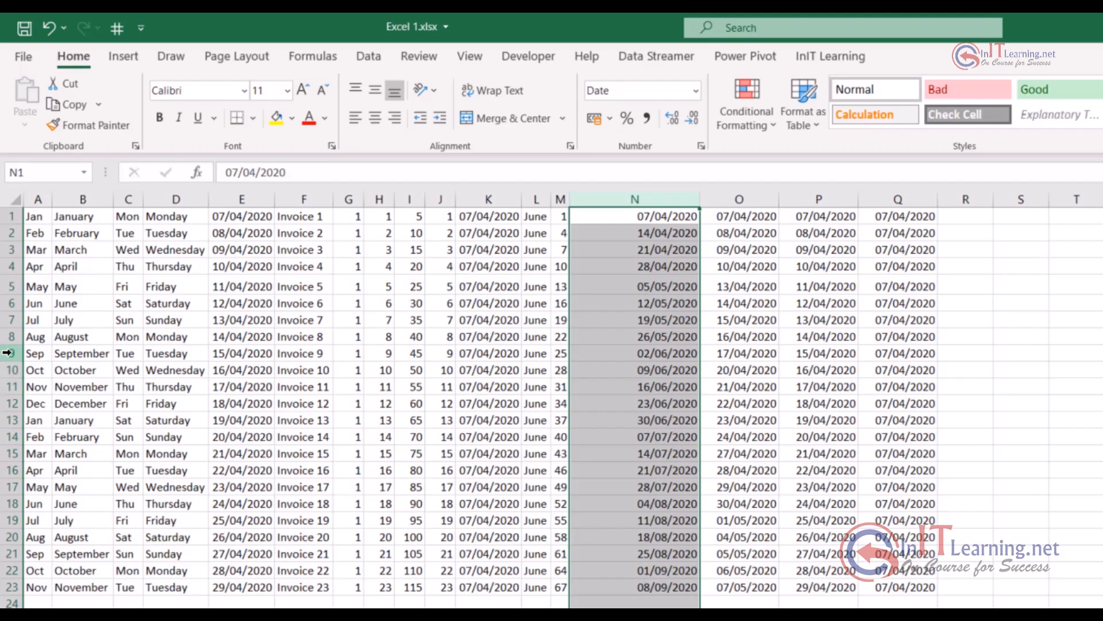
# - Select rows 9 to 15 and increase their height together to about 27
pyautogui.moveTo(7, 353); pyautogui.dragTo(3, 455)
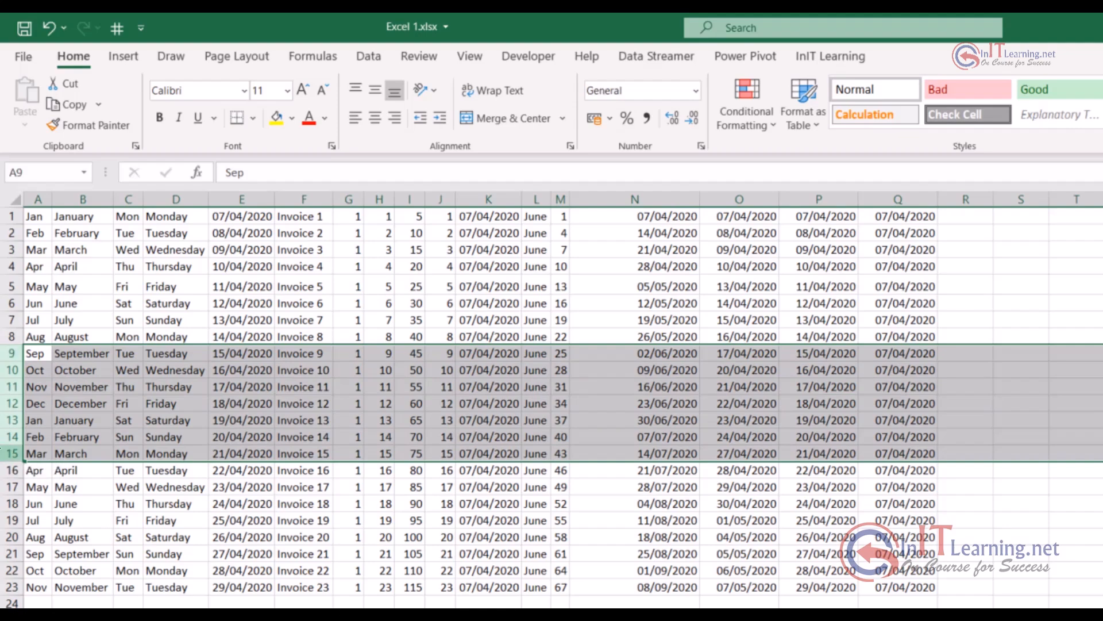
pyautogui.moveTo(4, 394); pyautogui.dragTo(4, 409)
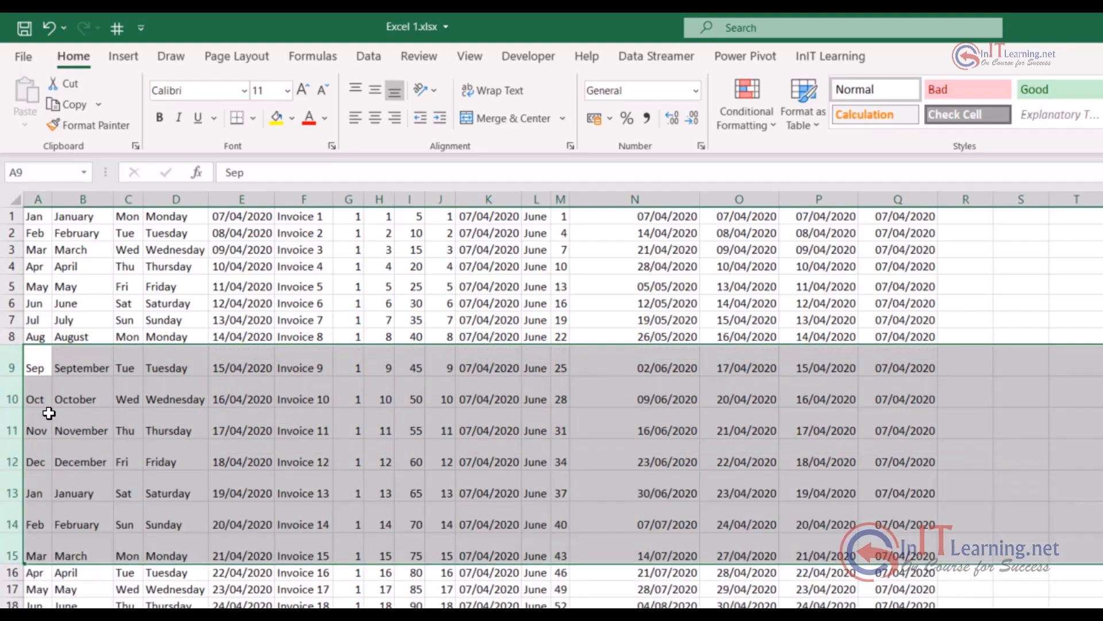
# - Set the row height of the selected rows 9 to 15 to exactly 17
pyautogui.rightClick(35, 396)
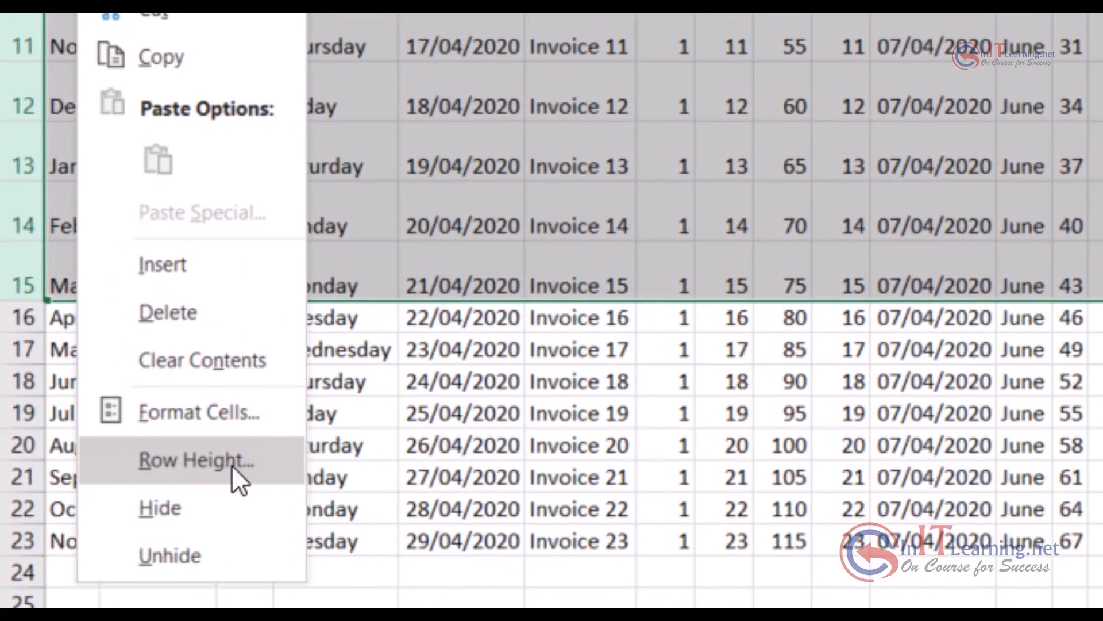
pyautogui.click(232, 464)
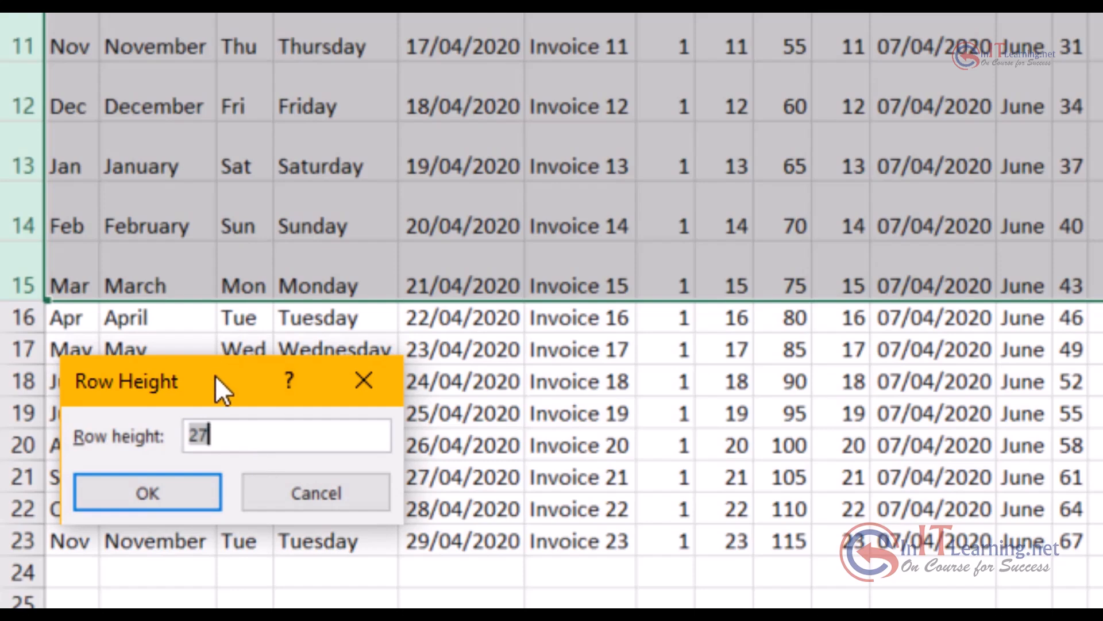
pyautogui.moveTo(219, 382); pyautogui.dragTo(422, 247)
pyautogui.moveTo(472, 174); pyautogui.dragTo(954, 0)
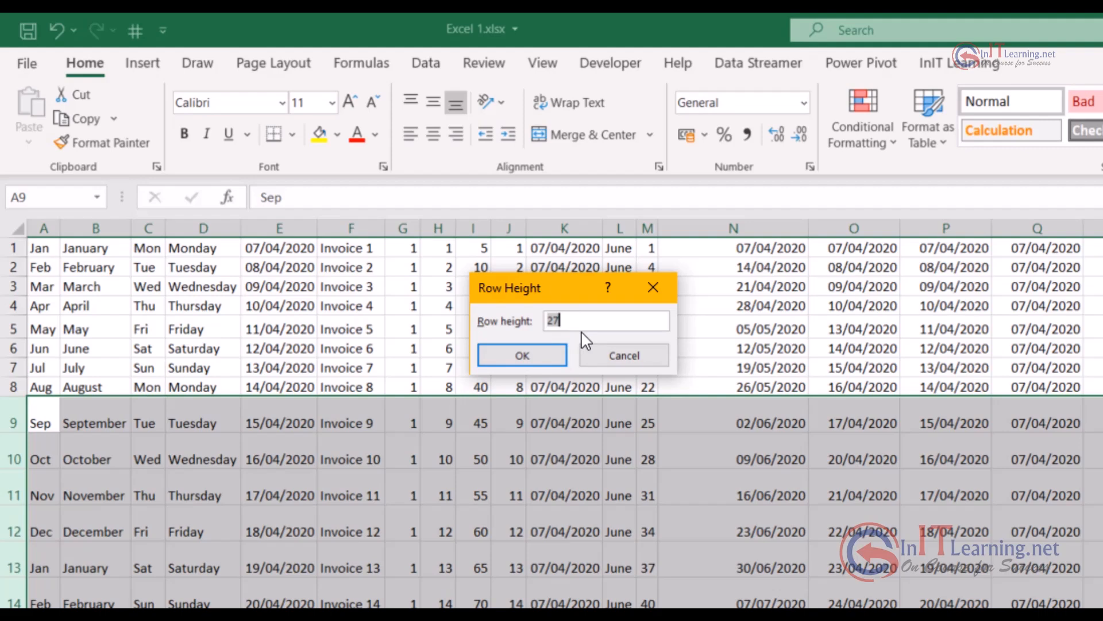
pyautogui.write('17')
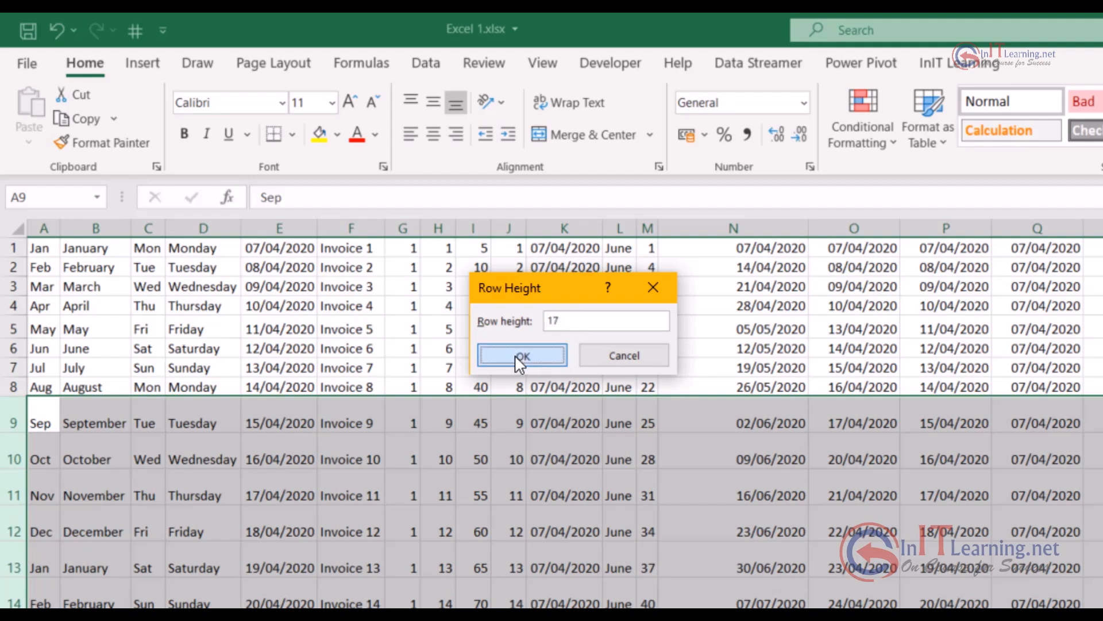
pyautogui.click(515, 354)
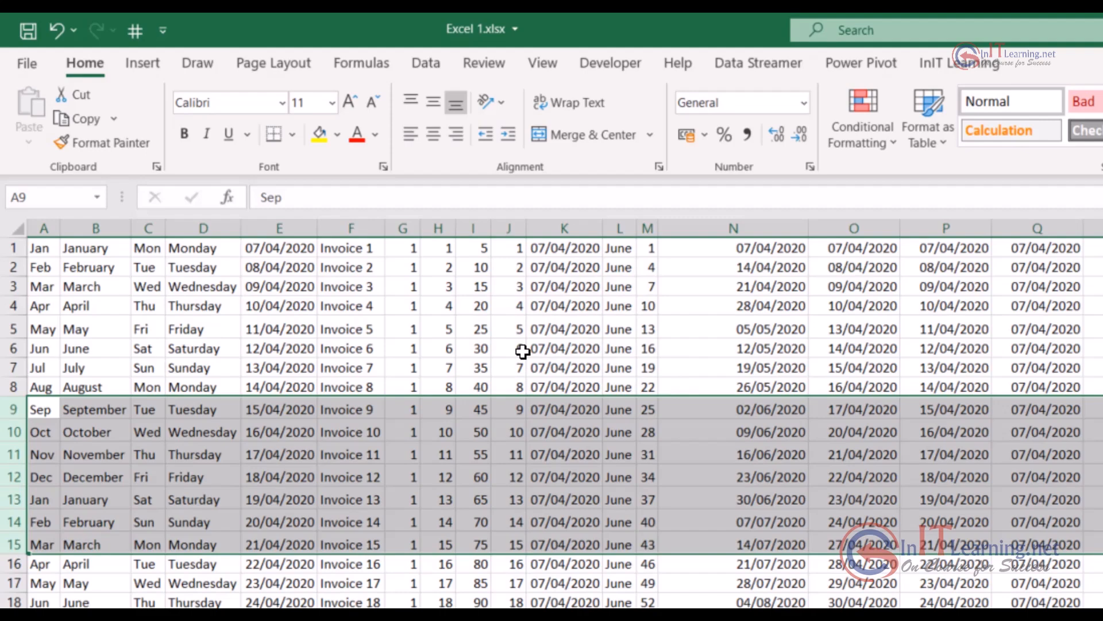
# - AutoFit all columns of the worksheet to their contents at once and clear the selection
pyautogui.click(506, 525)
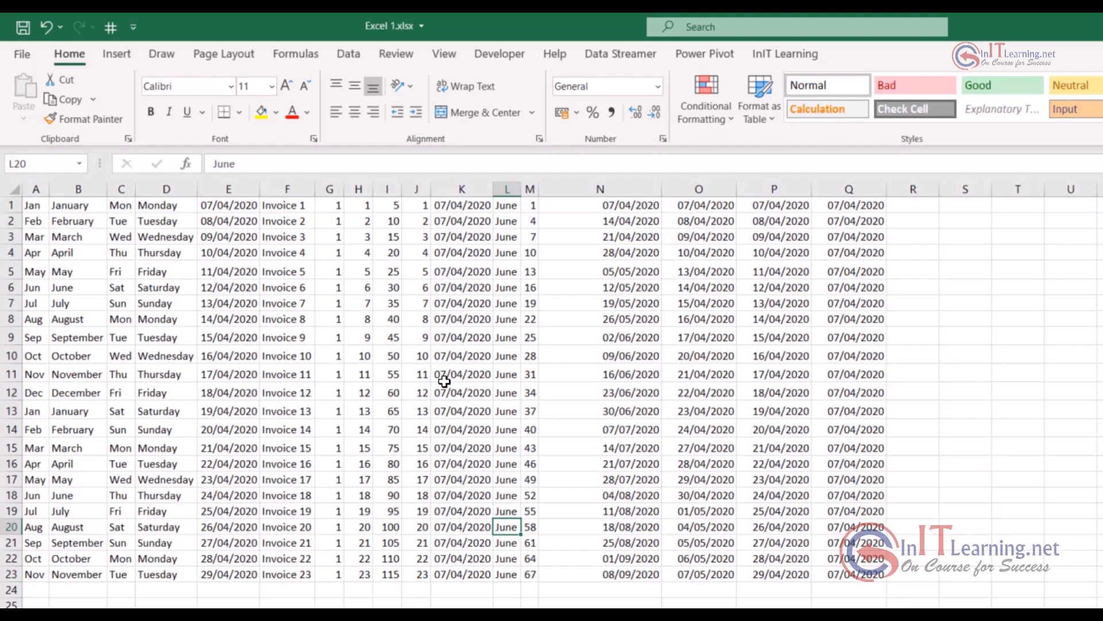
pyautogui.click(11, 189)
pyautogui.doubleClick(46, 189)
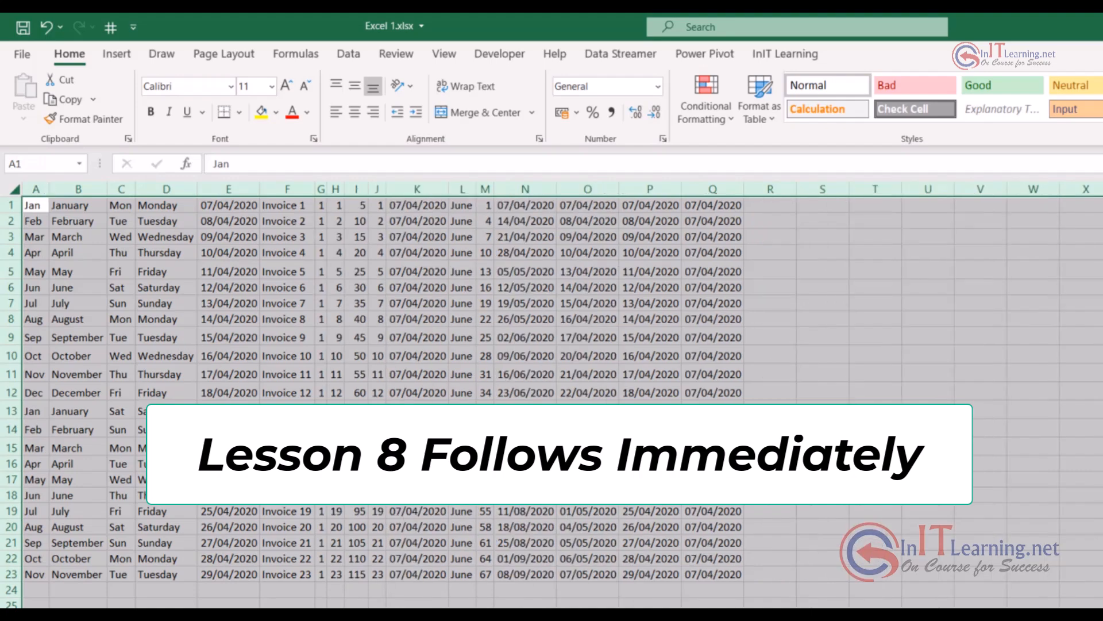
pyautogui.click(566, 527)
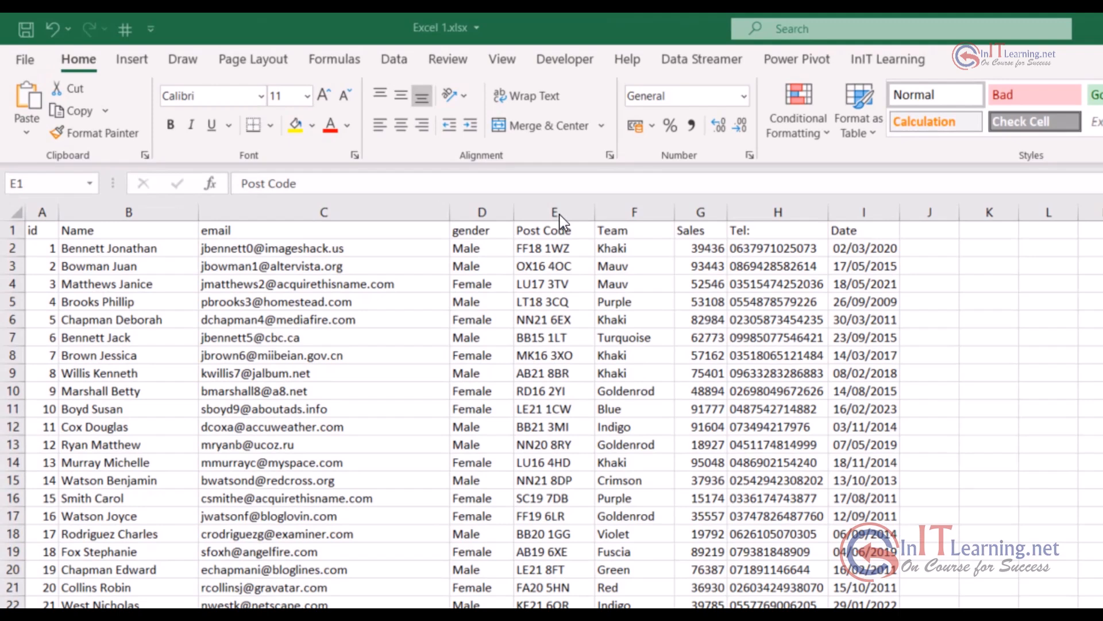
# - Insert a blank column before the Post Code column and delete that blank column again
pyautogui.rightClick(557, 208)
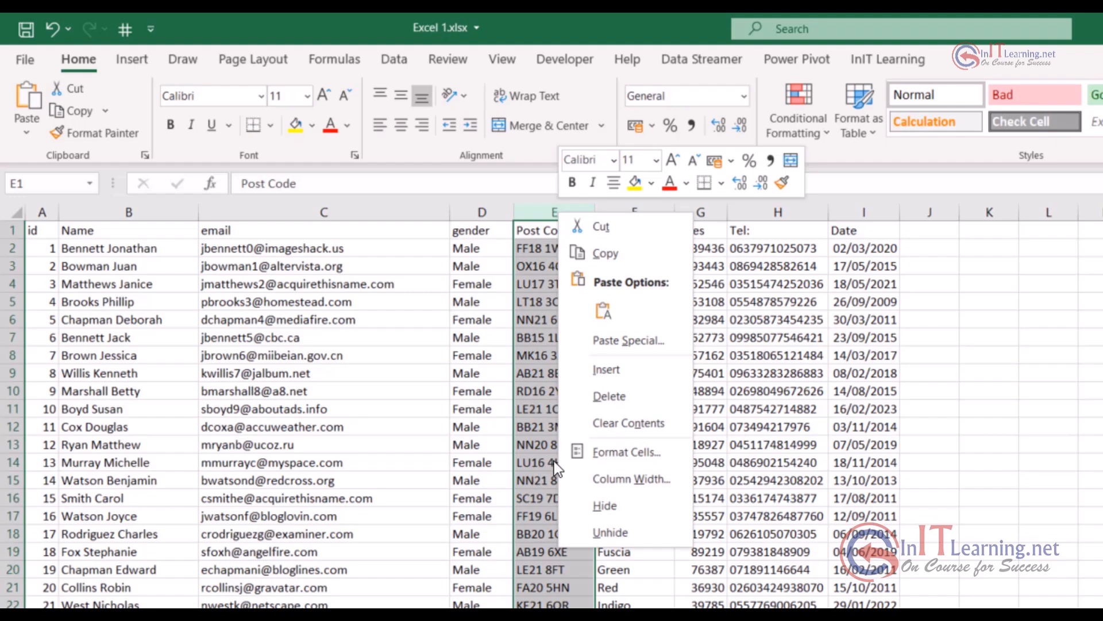
pyautogui.click(609, 372)
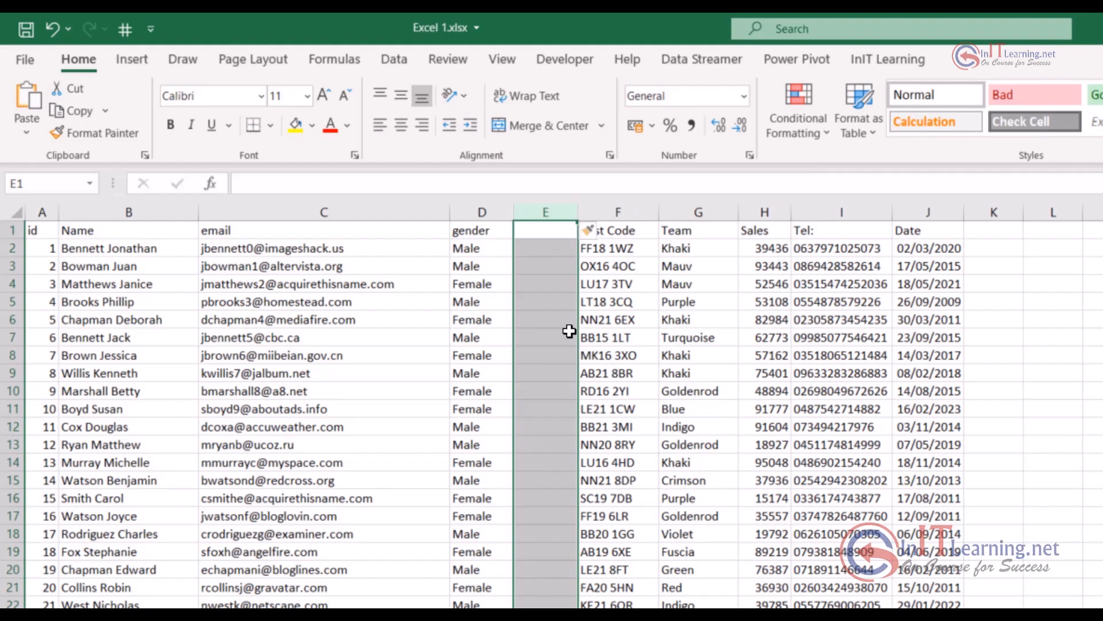
pyautogui.rightClick(552, 212)
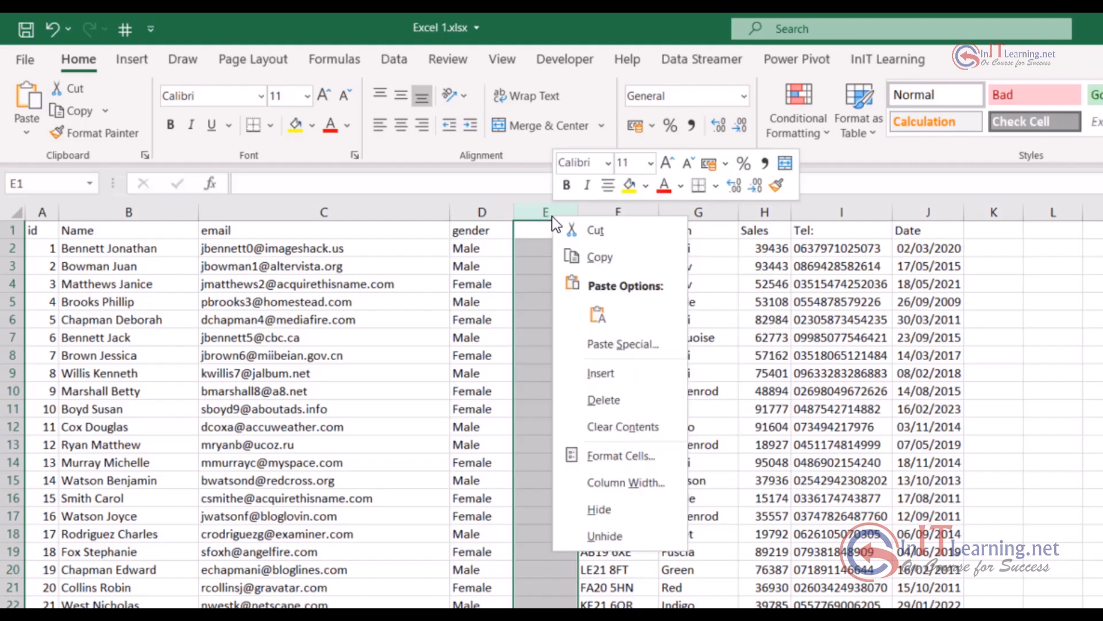
pyautogui.click(628, 404)
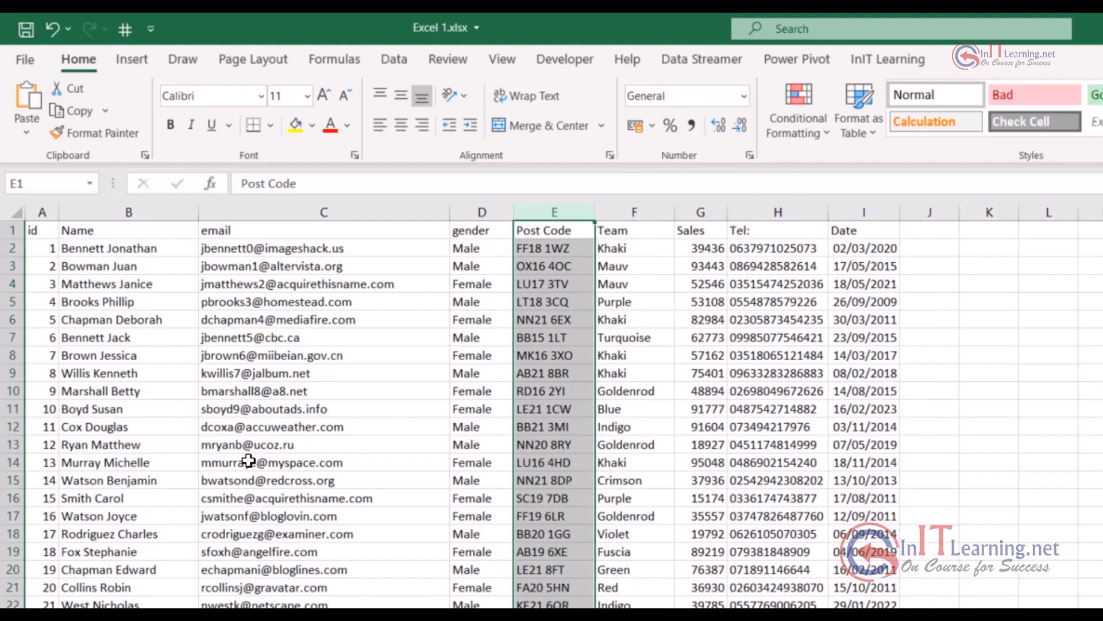
# - Insert a blank row above row 10, delete it again, and clear the row selection
pyautogui.rightClick(12, 391)
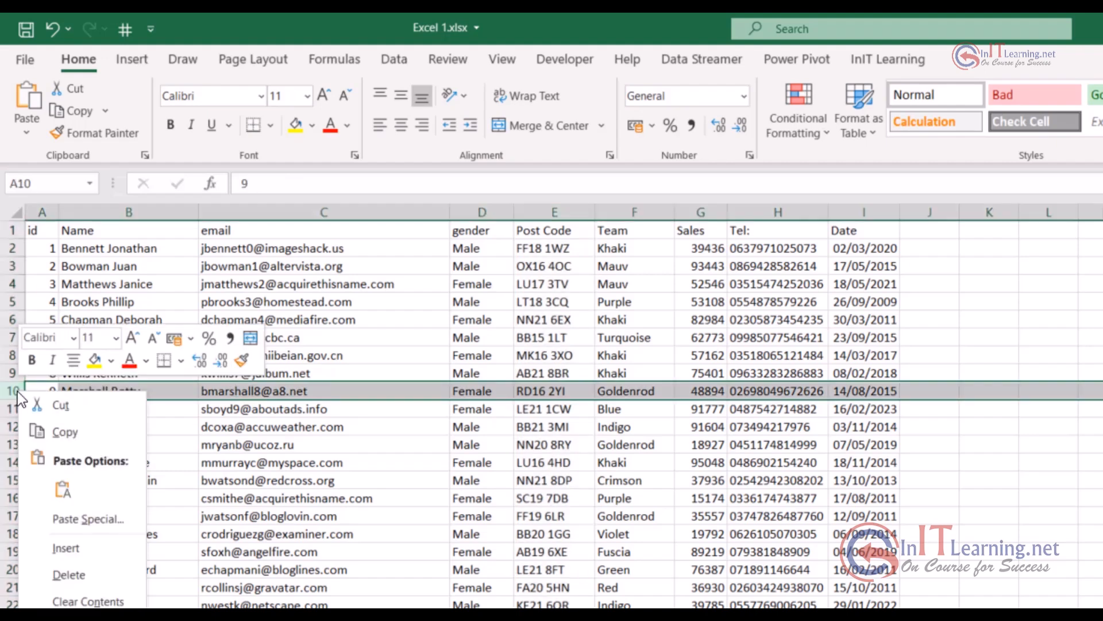
pyautogui.click(80, 551)
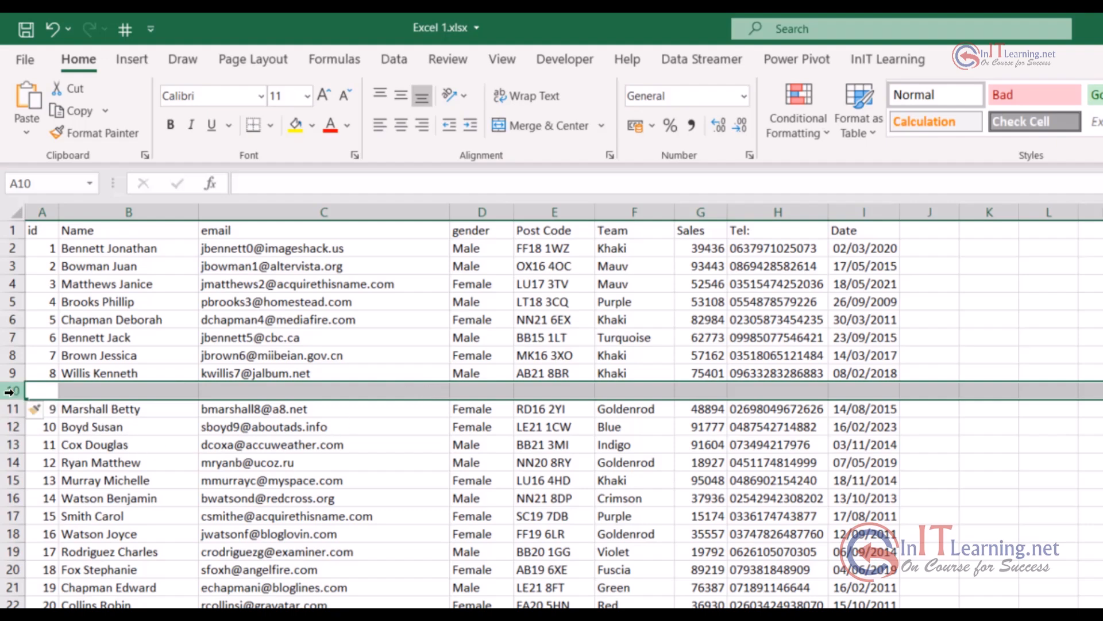
pyautogui.rightClick(9, 391)
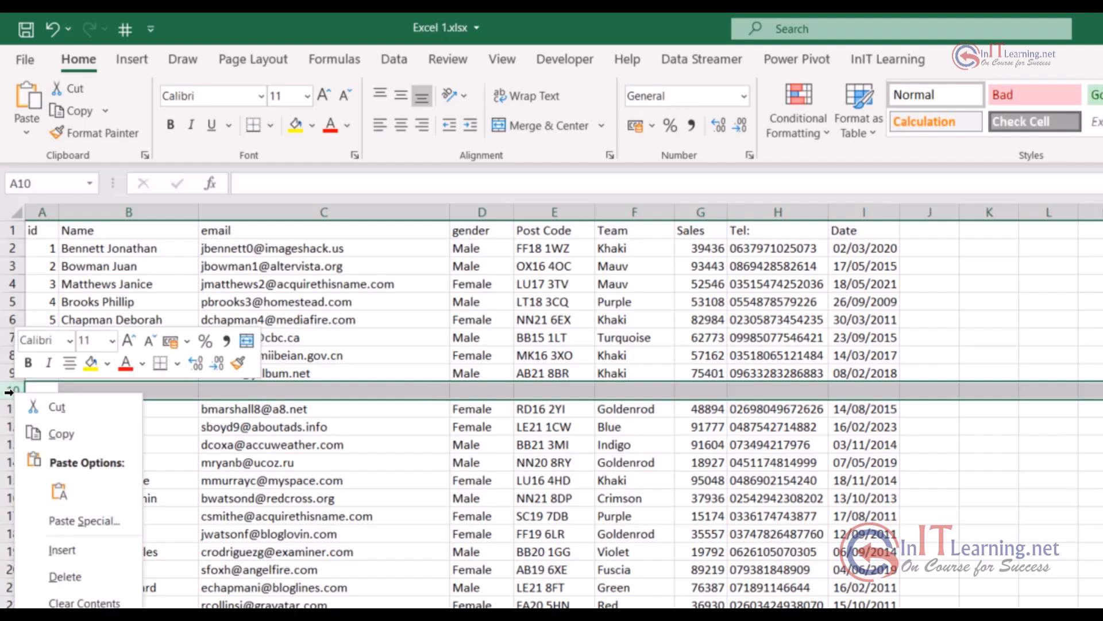
pyautogui.click(65, 576)
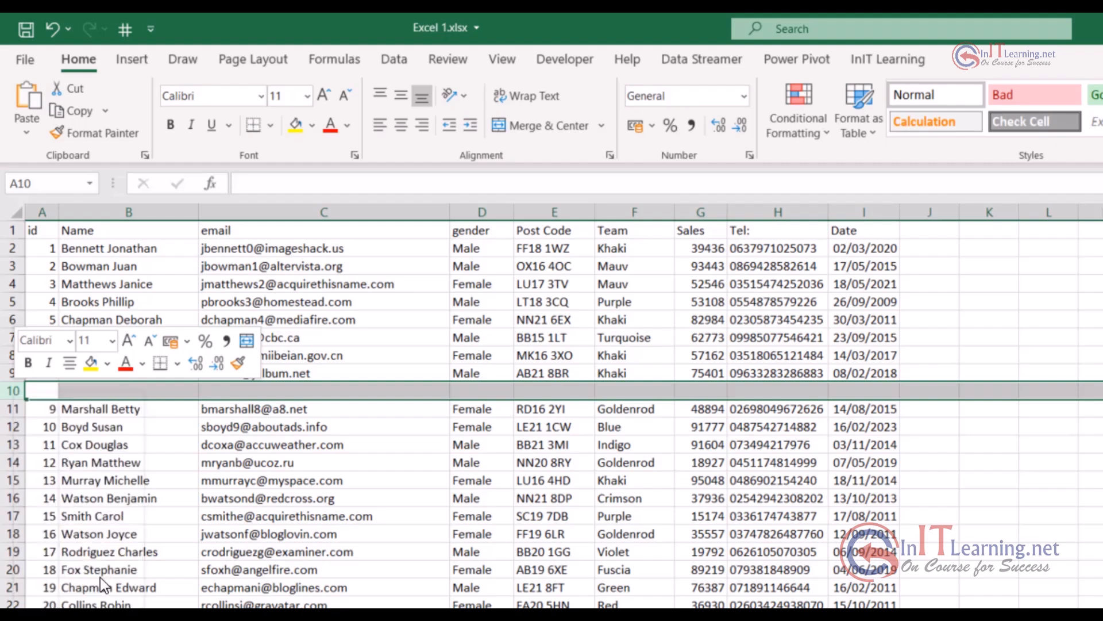
pyautogui.click(487, 446)
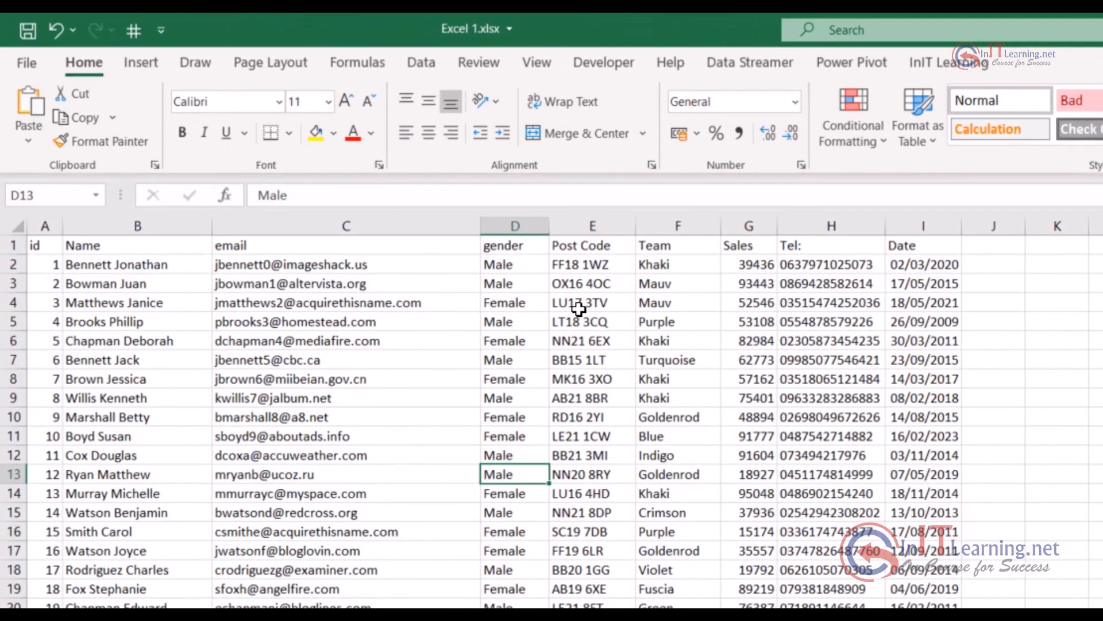
# - Select the Post Code column, insert a sheet column before it, and remove the new column with Delete Sheet Columns
pyautogui.click(611, 226)
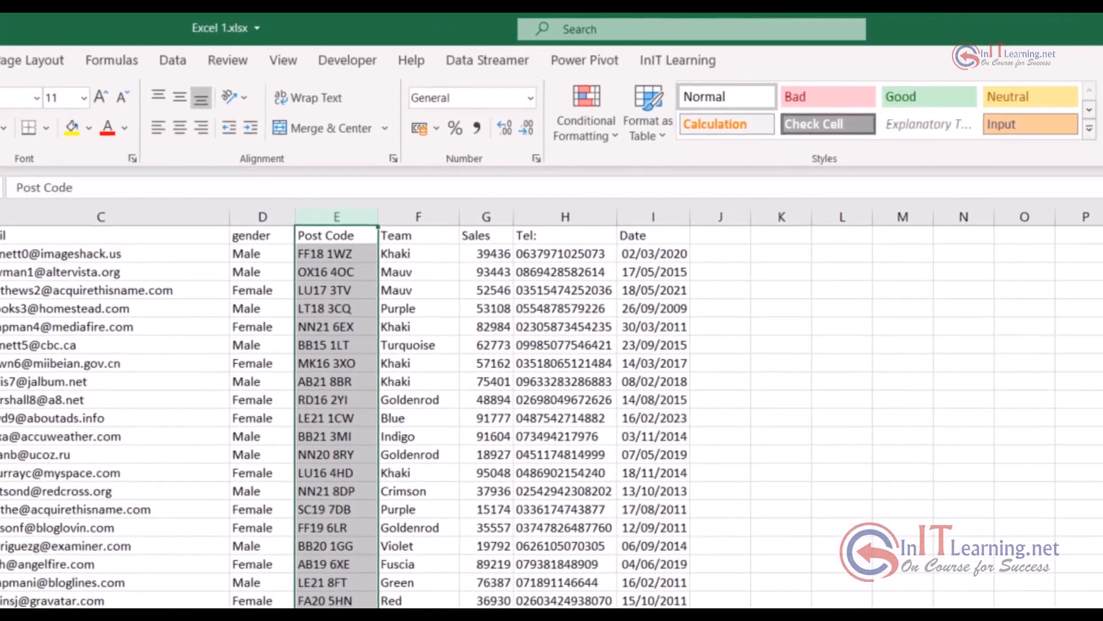
pyautogui.click(908, 126)
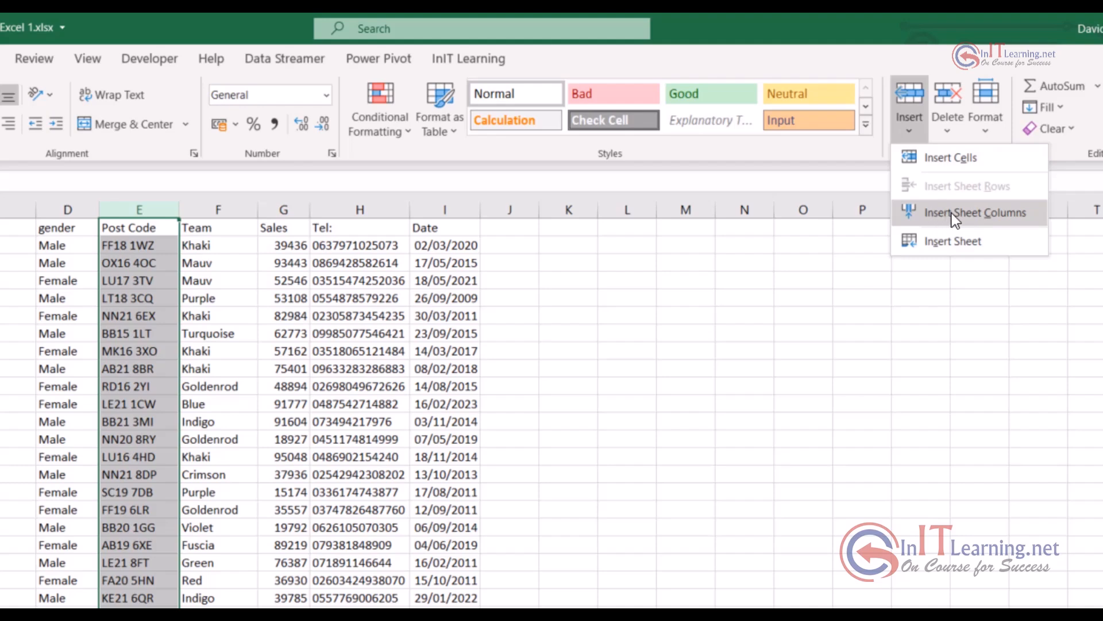
pyautogui.click(1007, 212)
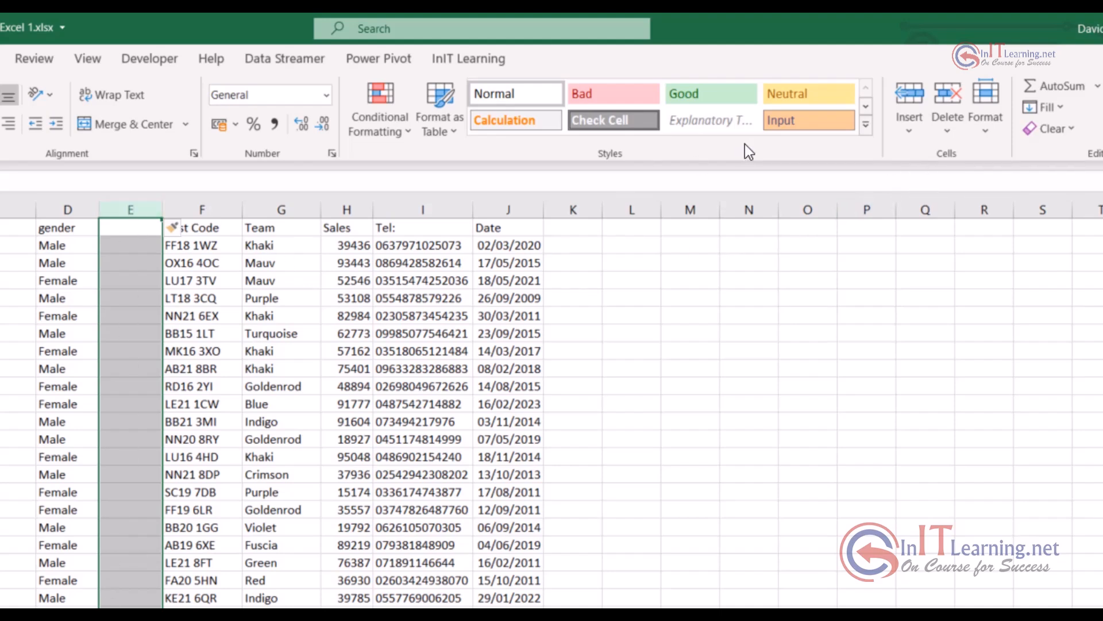
pyautogui.click(955, 131)
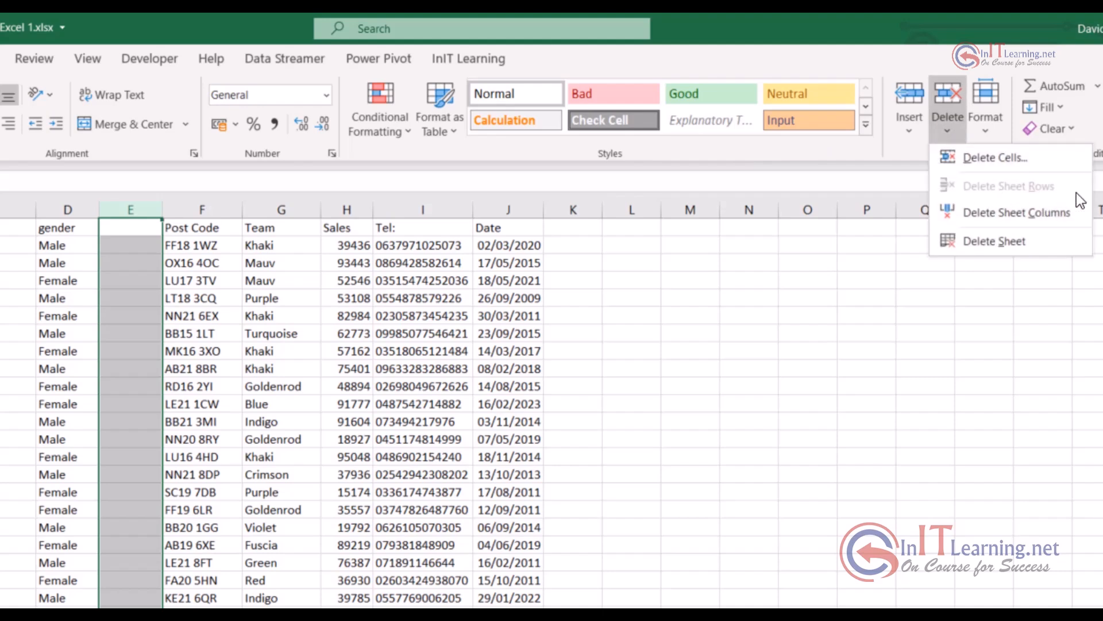
pyautogui.click(1007, 211)
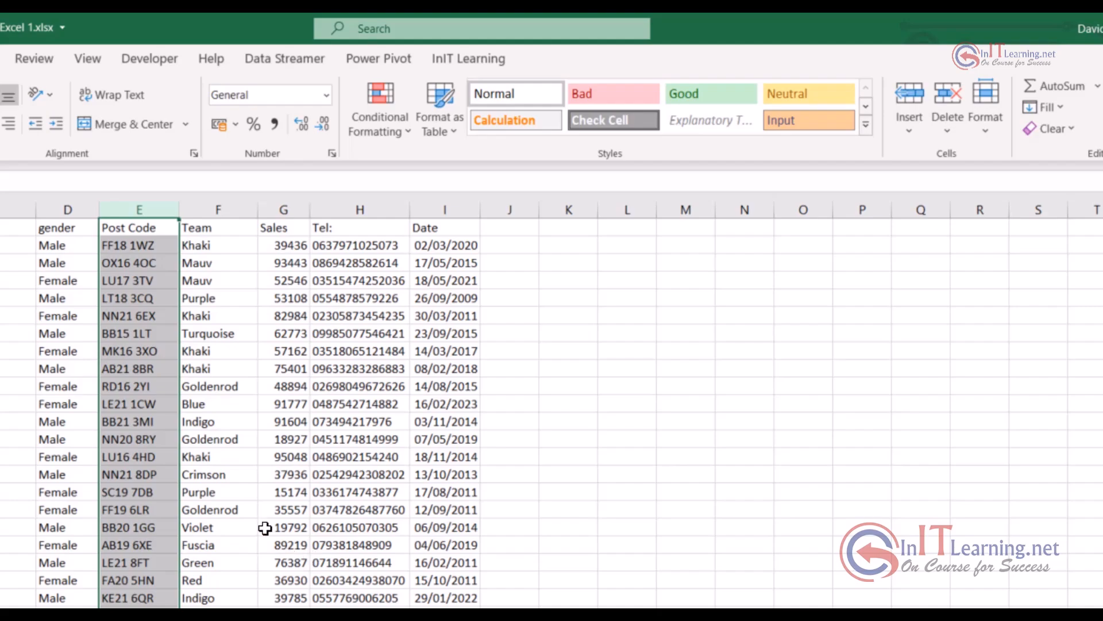
pyautogui.click(230, 457)
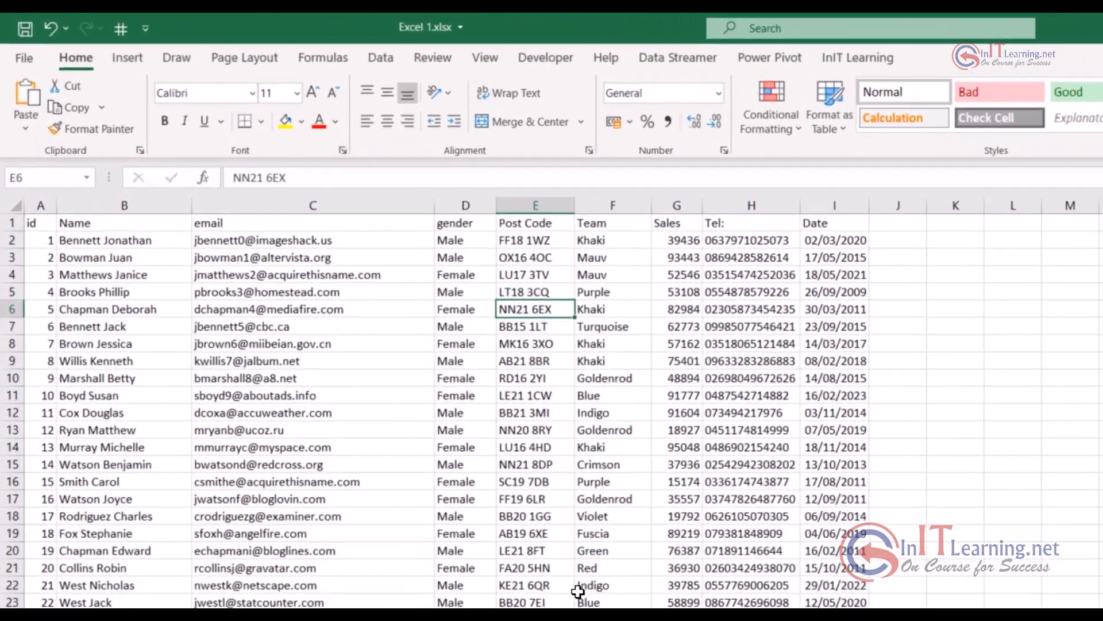
pyautogui.press('Left')
pyautogui.press('Up')
pyautogui.press('Up')
pyautogui.press('Up')
pyautogui.press('Up')
pyautogui.press('Up')
pyautogui.press('Up')
pyautogui.press('Up')
pyautogui.press('Up')
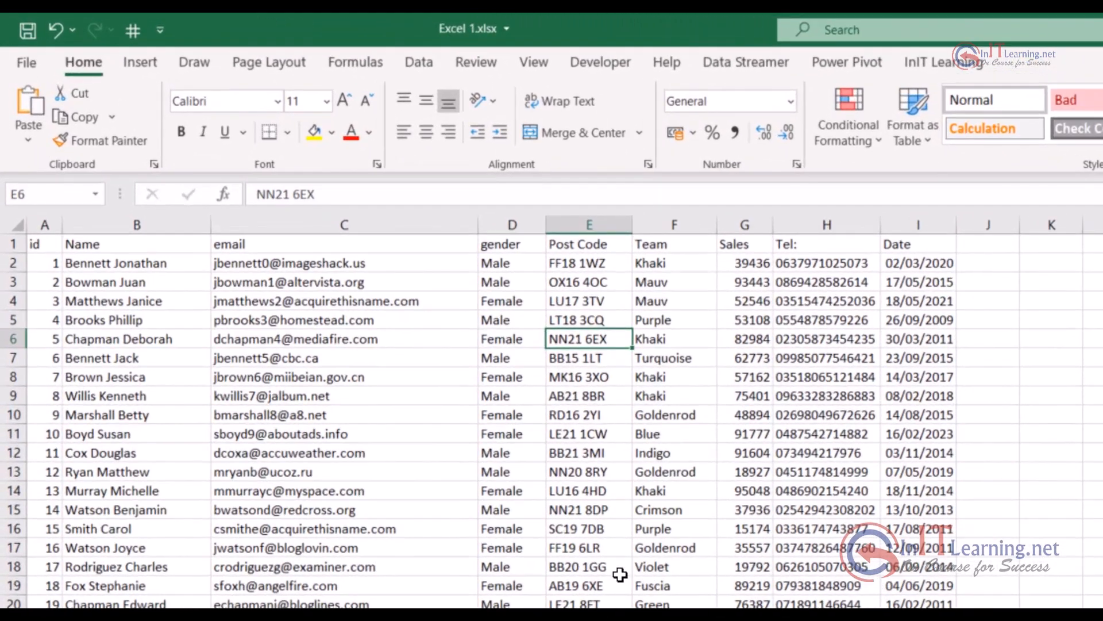
# - Select the entire column E starting from cell E7, and the entire row 10 starting from cell C10
pyautogui.click(583, 358)
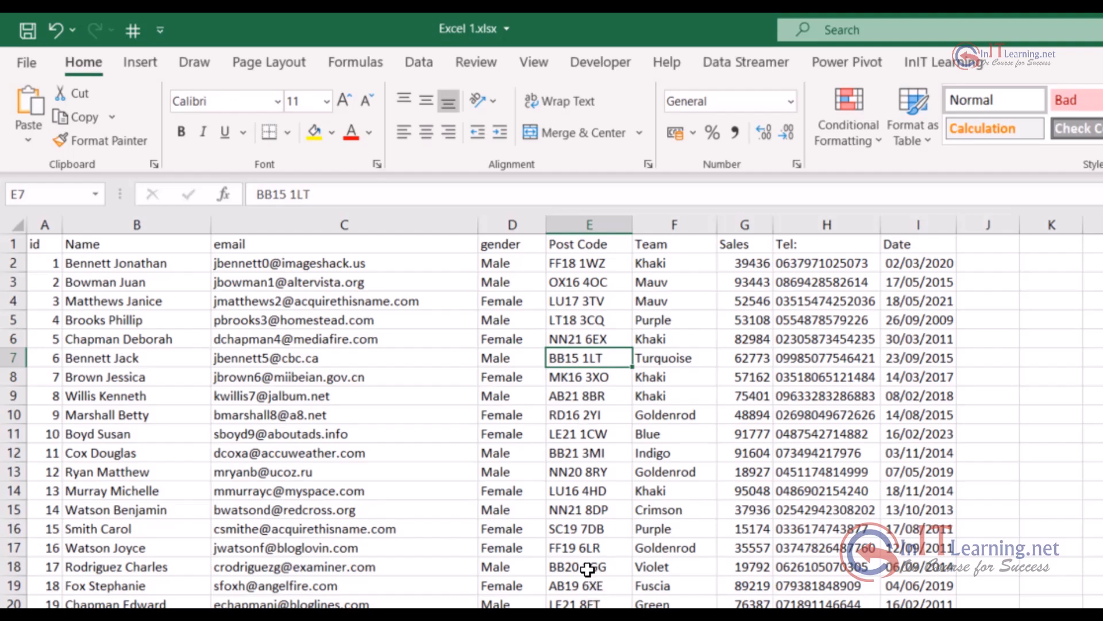
pyautogui.hotkey('ctrl', 'space')
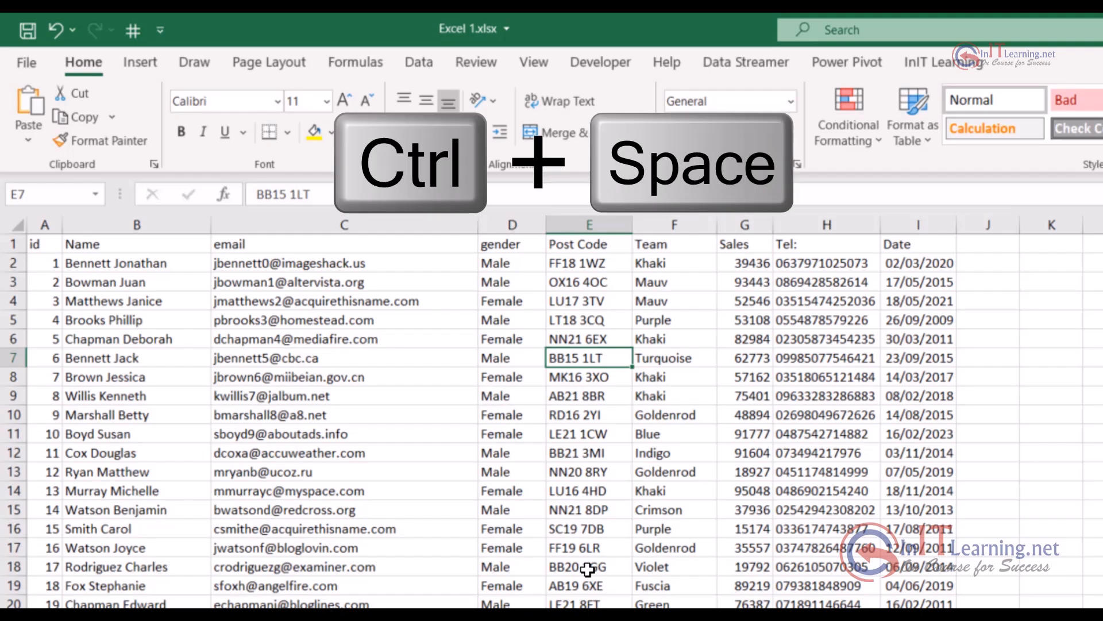
pyautogui.hotkey('ctrl', 'space')
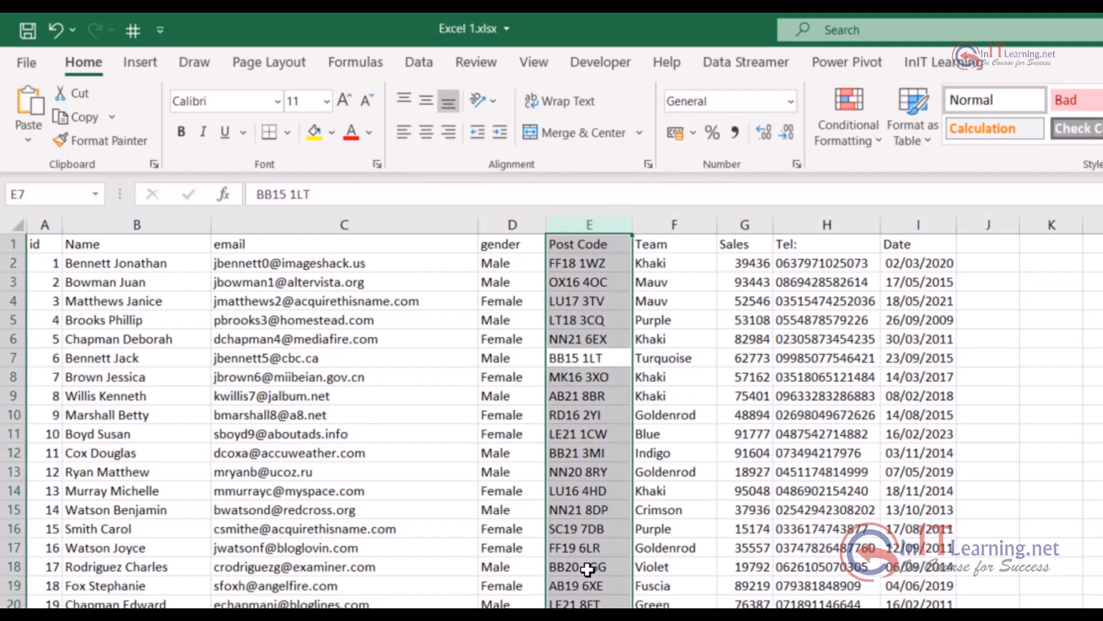
pyautogui.click(300, 412)
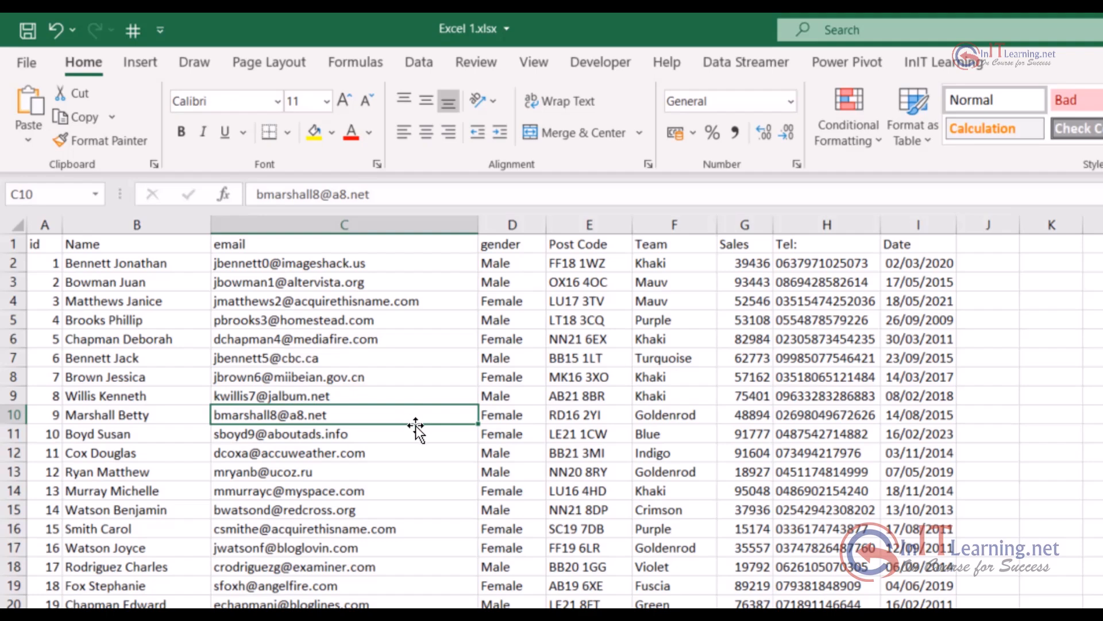
pyautogui.hotkey('shift', 'space')
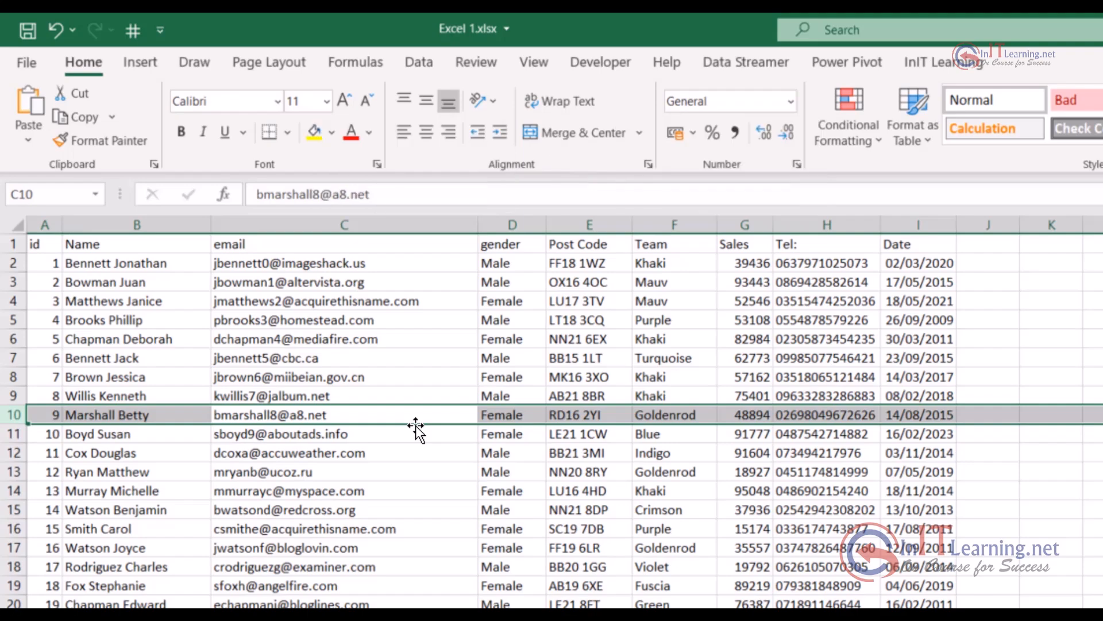
# - Select all of column E from cell E6, insert a blank column there, and delete it again
pyautogui.click(592, 340)
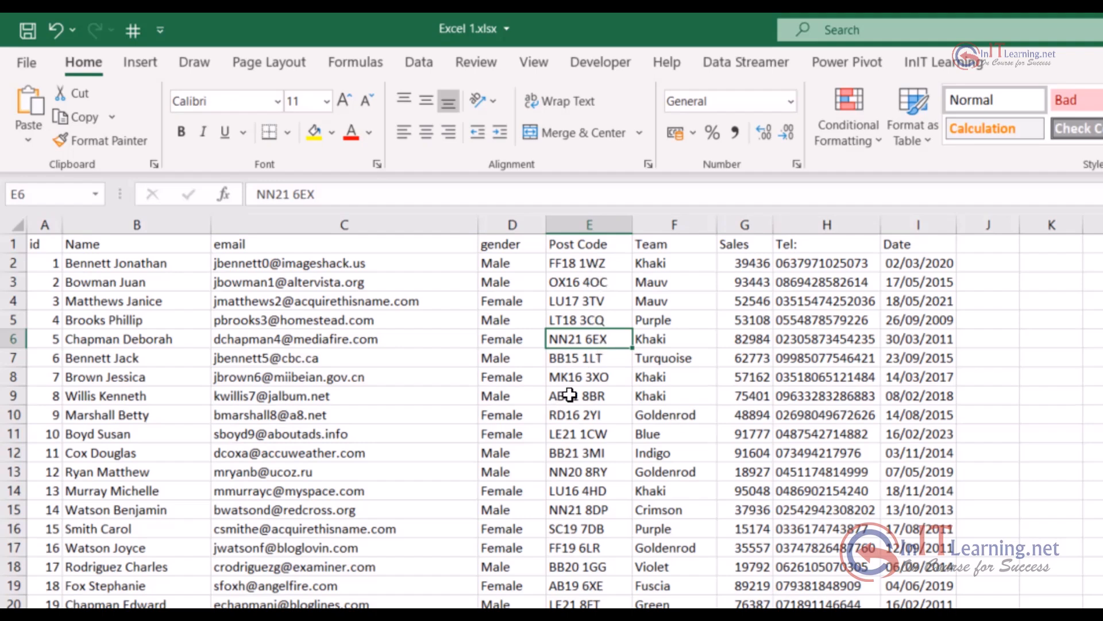
pyautogui.hotkey('ctrl', 'space')
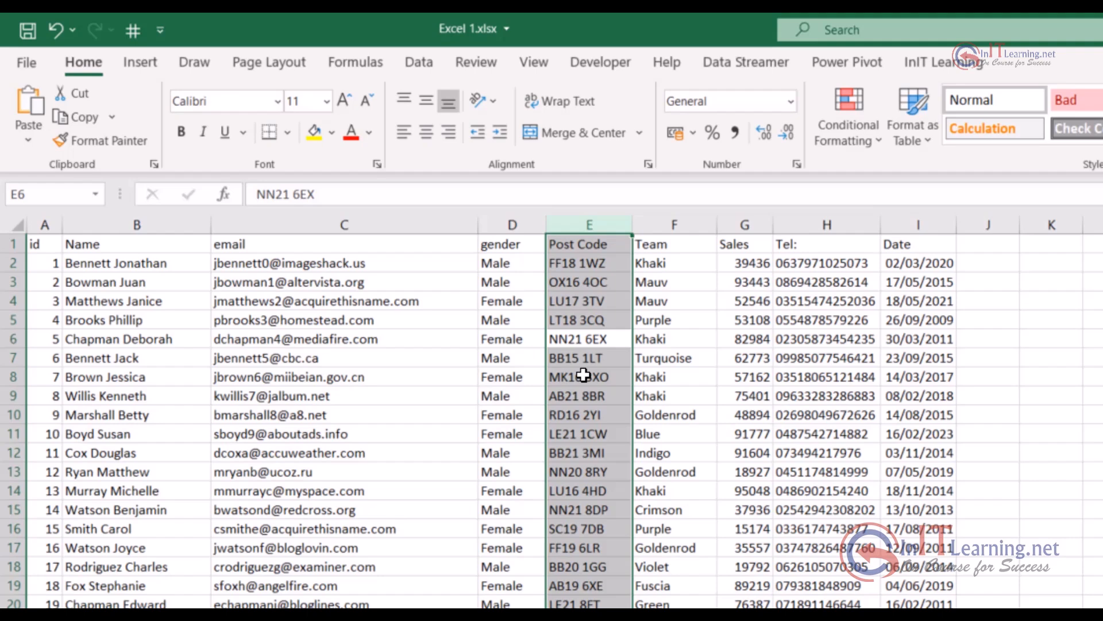
pyautogui.hotkey('ctrl', 'shift', '=')
pyautogui.hotkey('ctrl', 'shift', '=')
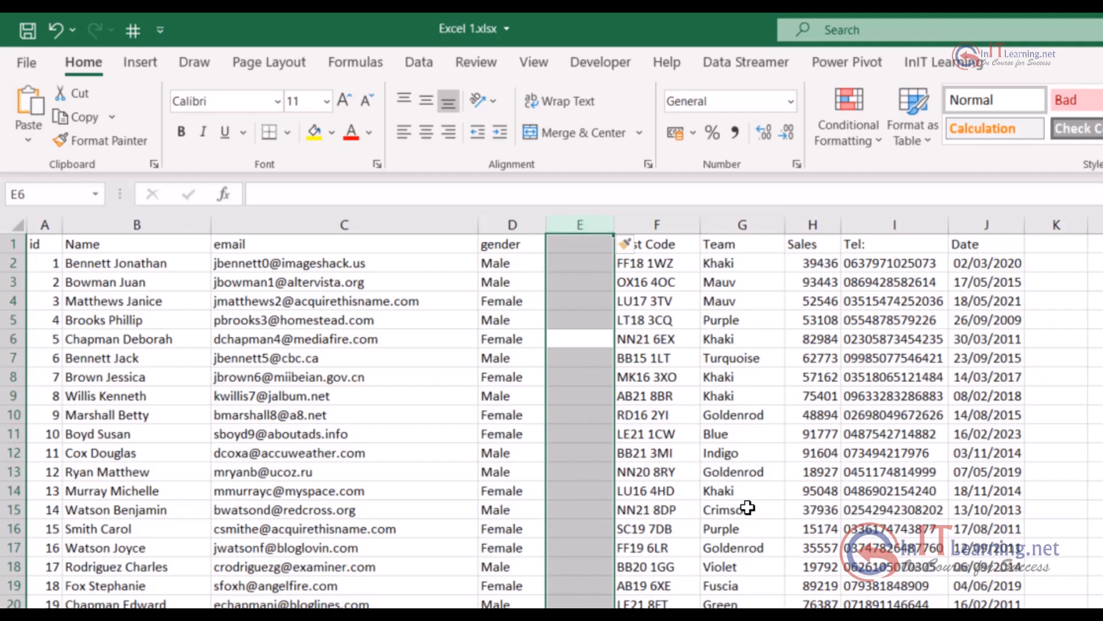
pyautogui.hotkey('ctrl', '-')
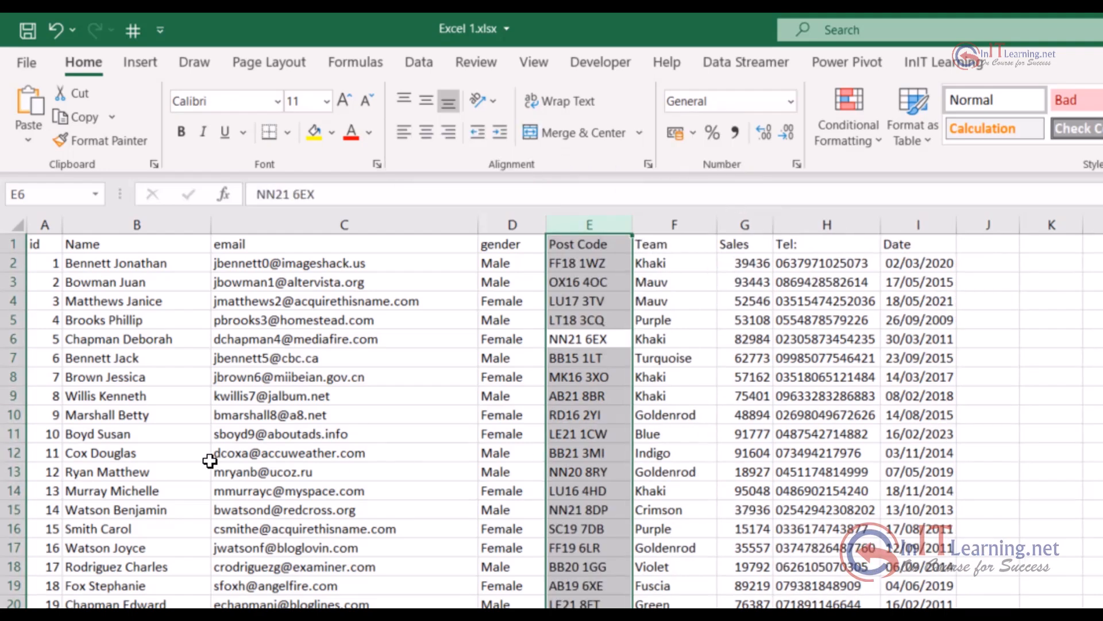
# - Select all of row 10 from cell C10, insert a blank row there, and delete it again
pyautogui.click(269, 412)
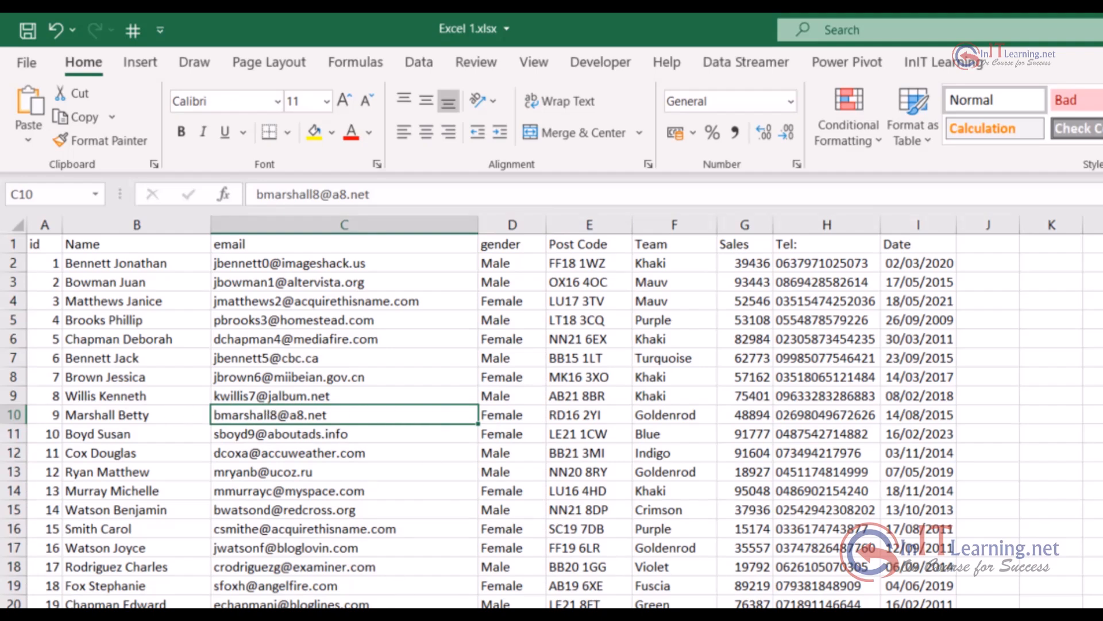
pyautogui.hotkey('shift', 'space')
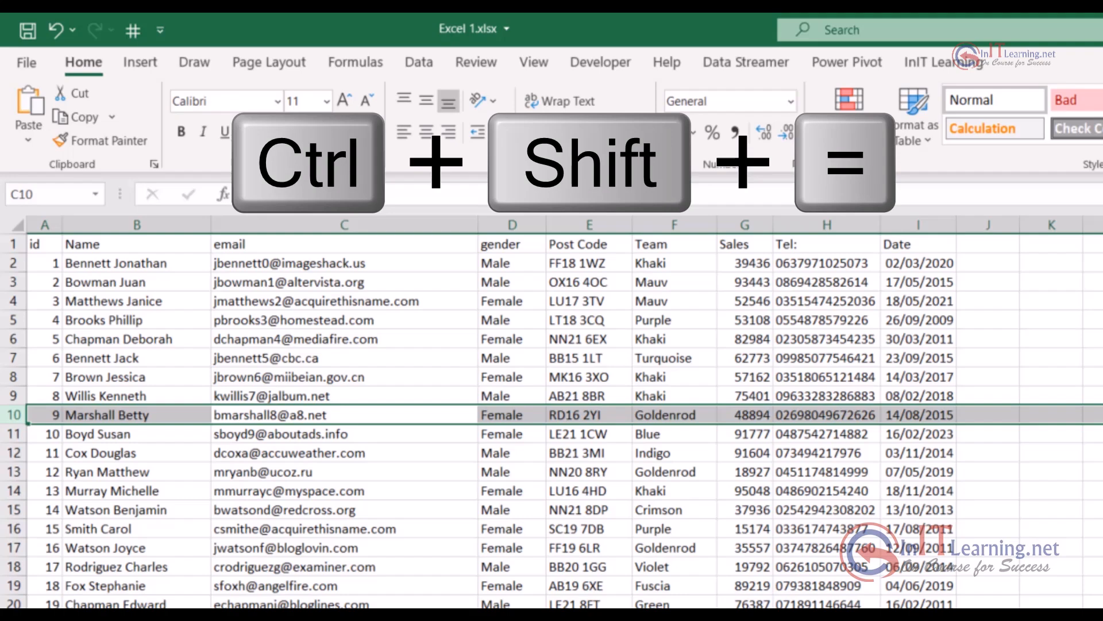
pyautogui.hotkey('ctrl', 'shift', '=')
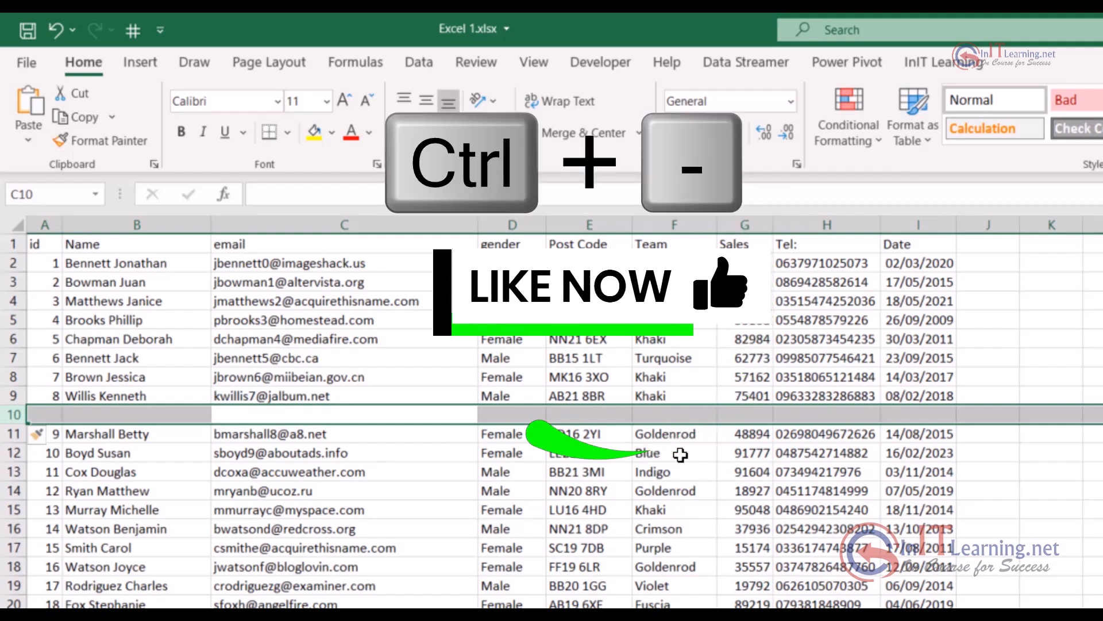
pyautogui.hotkey('ctrl', '-')
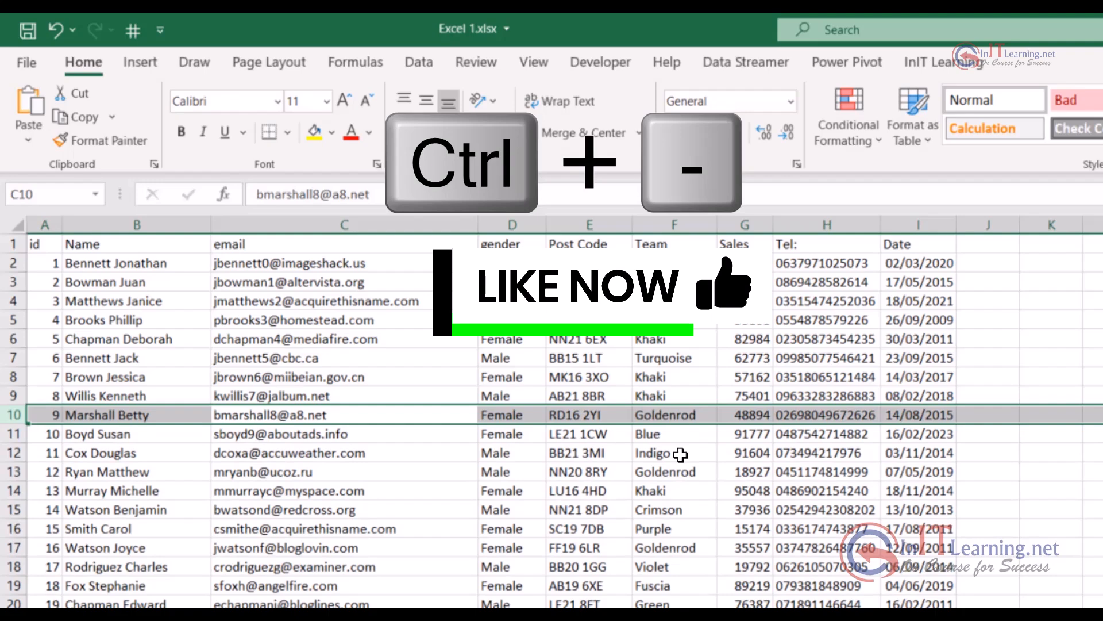